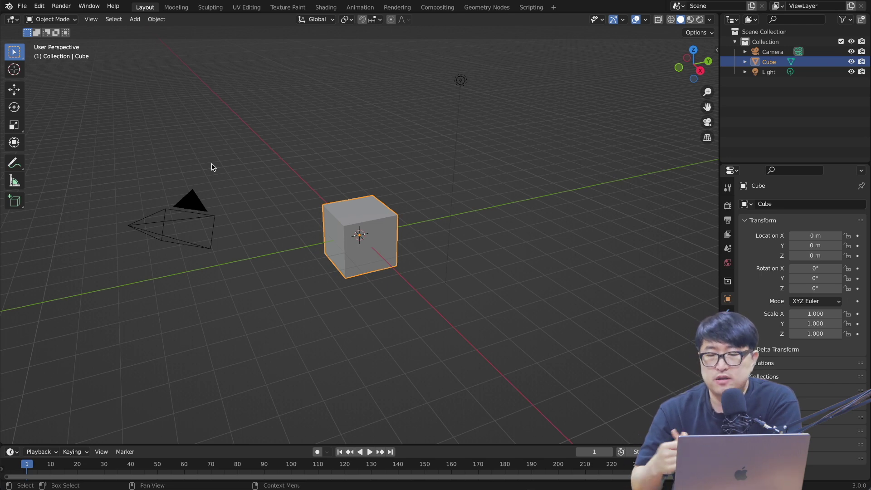
Step: Set the new plane's size to 20 m and add a UV sphere
{"action": "middle_click_drag", "start_coordinate": [293, 176], "coordinate": [361, 191]}
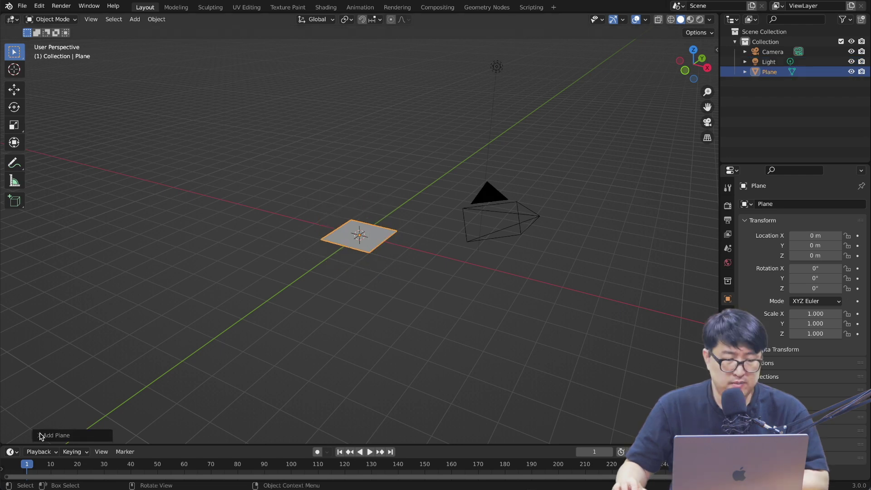
{"action": "left_click", "coordinate": [45, 436]}
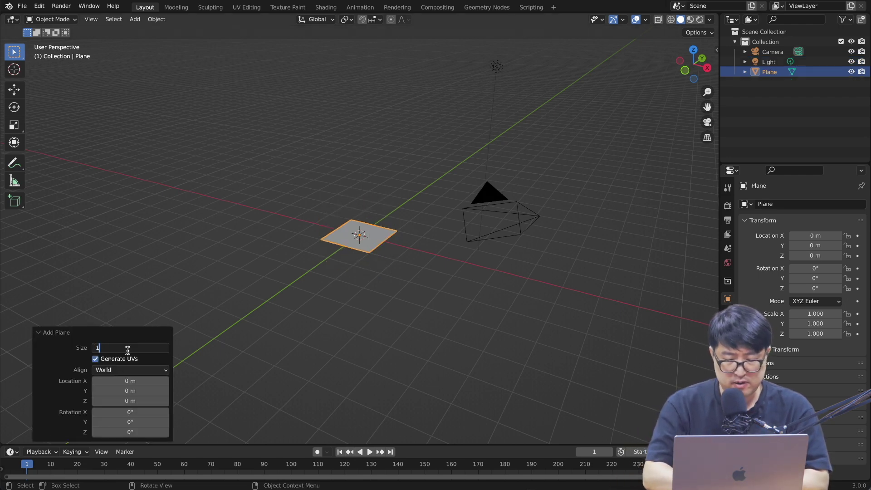
{"action": "type", "text": "0"}
{"action": "key", "text": "Return"}
{"action": "key", "text": "shift+a"}
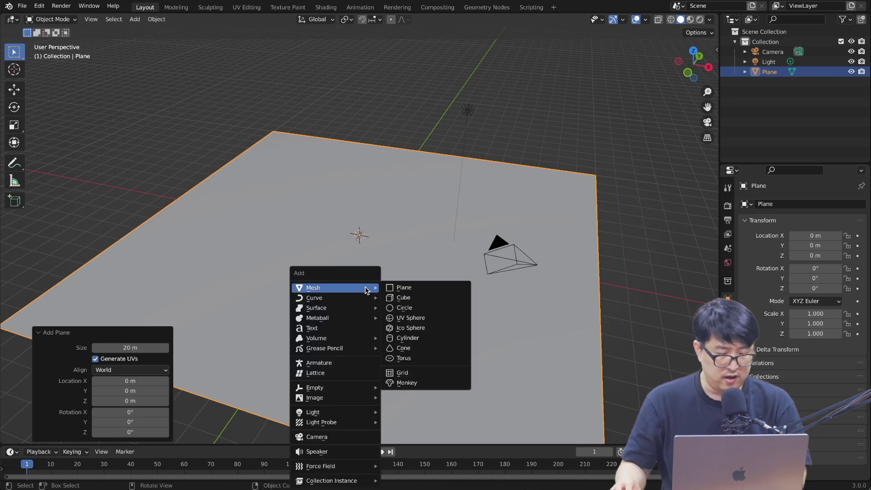
{"action": "left_click", "coordinate": [411, 318]}
Step: With auto-keying on, keyframe the sphere travelling across the plane at frames 30 and 60
{"action": "middle_click_drag", "start_coordinate": [420, 318], "coordinate": [447, 292]}
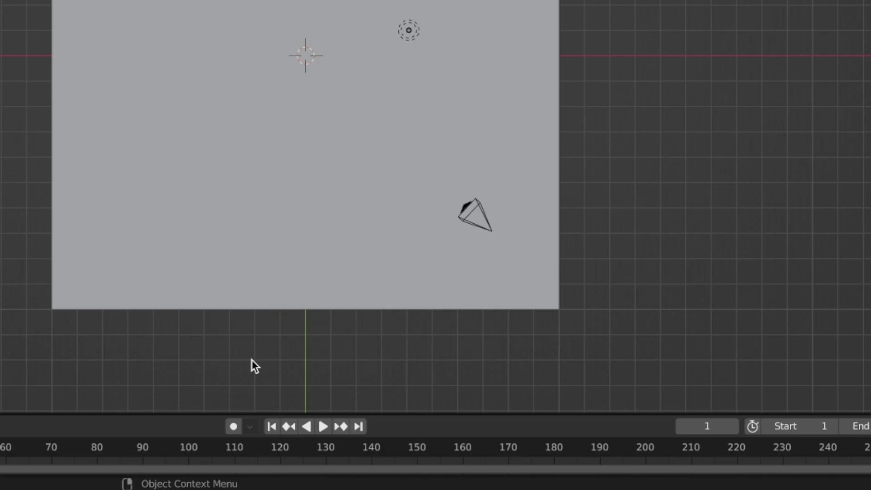
{"action": "left_click", "coordinate": [233, 426]}
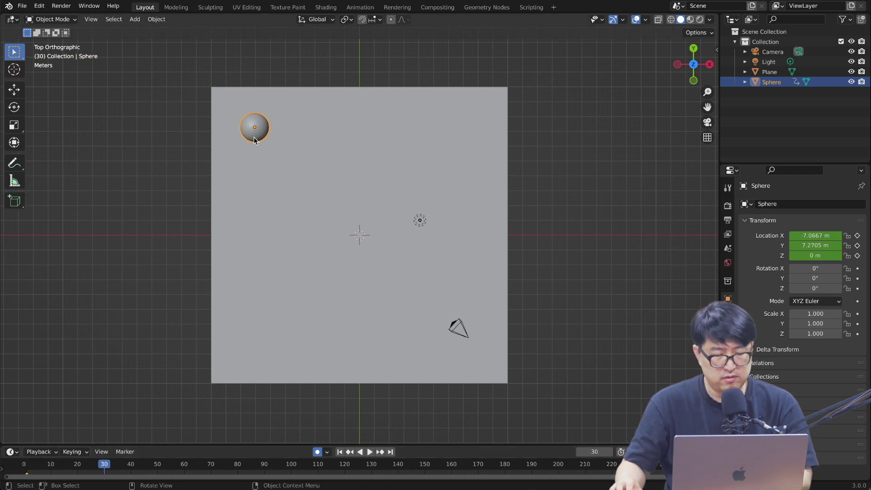
{"action": "left_click_drag", "start_coordinate": [255, 140], "coordinate": [396, 178]}
{"action": "left_click_drag", "start_coordinate": [447, 189], "coordinate": [450, 189]}
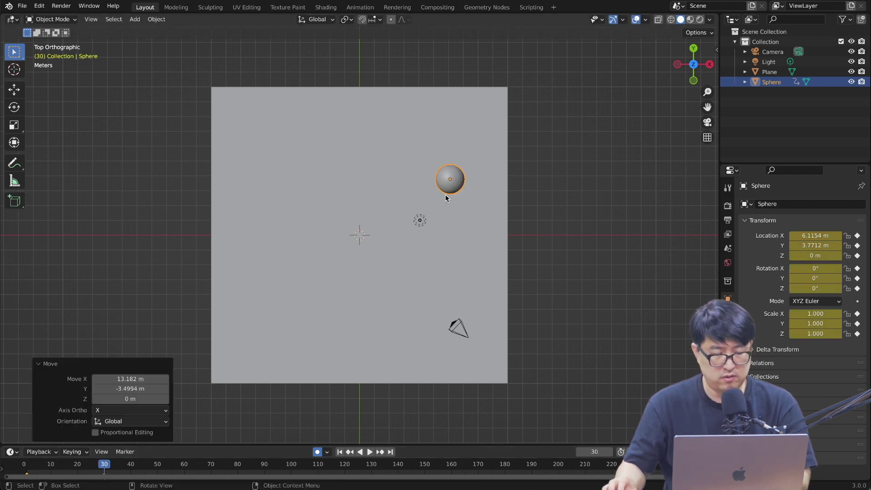
{"action": "left_click", "coordinate": [183, 463]}
{"action": "key", "text": "g"}
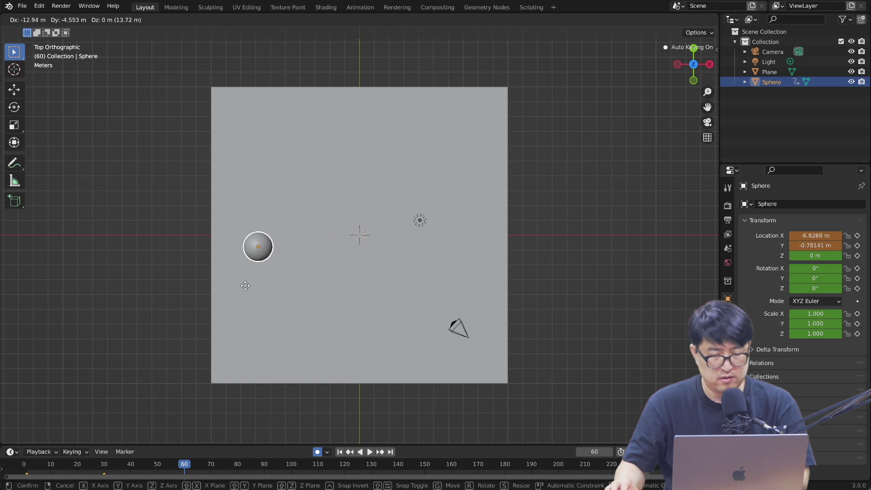
{"action": "left_click", "coordinate": [240, 290]}
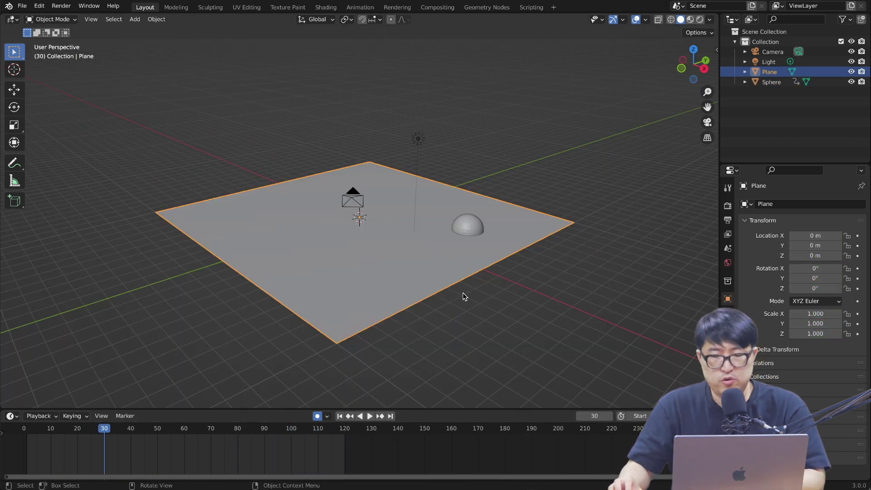
Step: Add Dynamic Paint to the plane and make it a canvas
{"action": "left_click", "coordinate": [727, 342]}
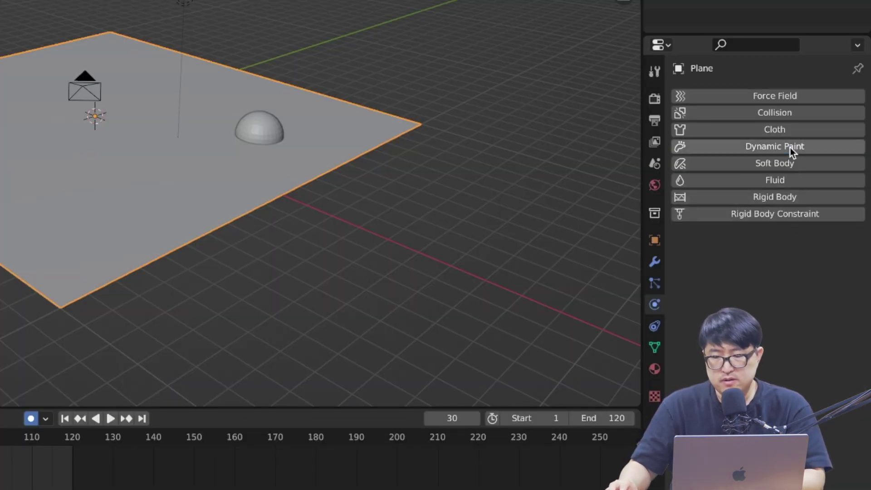
{"action": "left_click", "coordinate": [780, 147]}
{"action": "left_click_drag", "start_coordinate": [640, 203], "coordinate": [508, 201]}
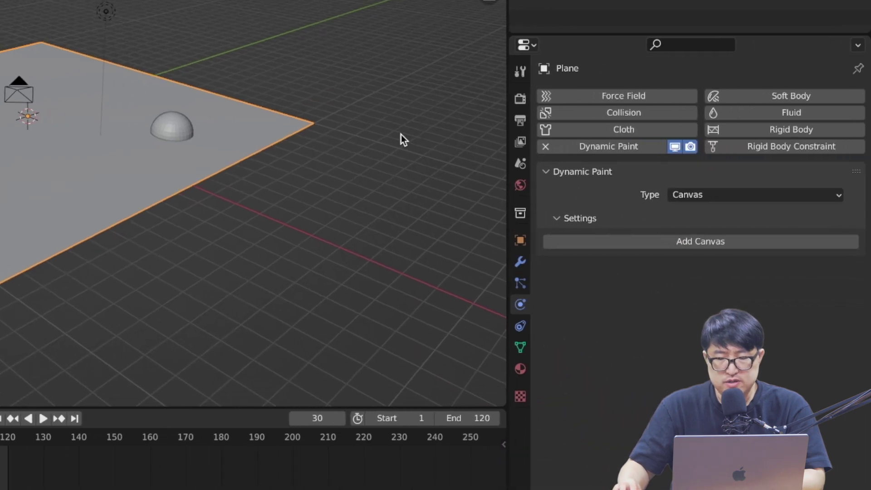
{"action": "left_click", "coordinate": [717, 241]}
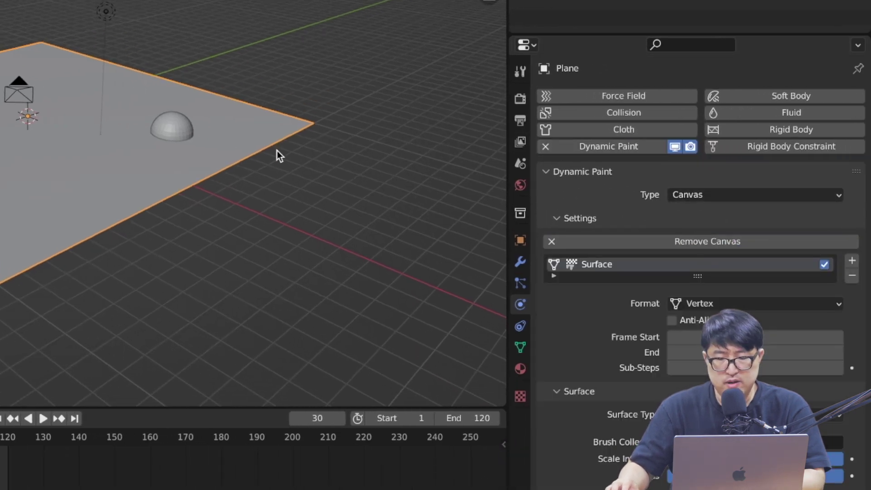
{"action": "left_click", "coordinate": [276, 223]}
Step: Add Dynamic Paint to the sphere and make it a brush
{"action": "left_click", "coordinate": [173, 127]}
{"action": "left_click", "coordinate": [632, 146]}
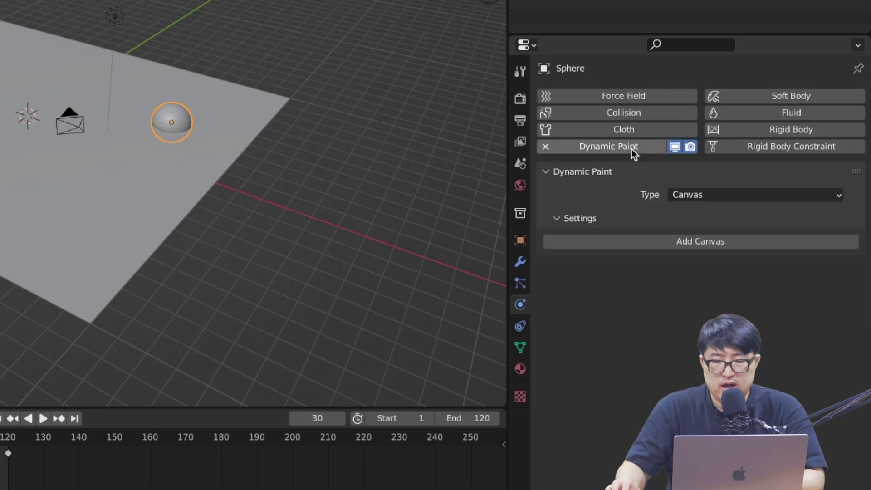
{"action": "left_click", "coordinate": [714, 195]}
{"action": "left_click", "coordinate": [694, 230]}
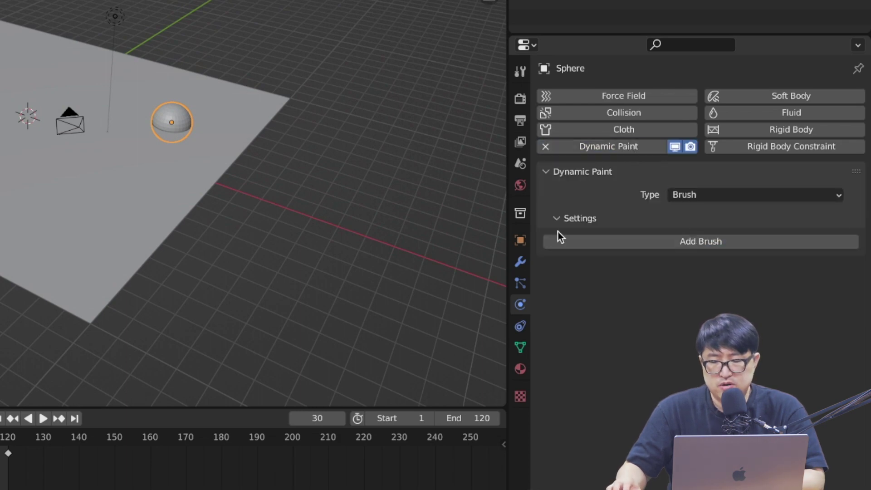
{"action": "left_click", "coordinate": [636, 245]}
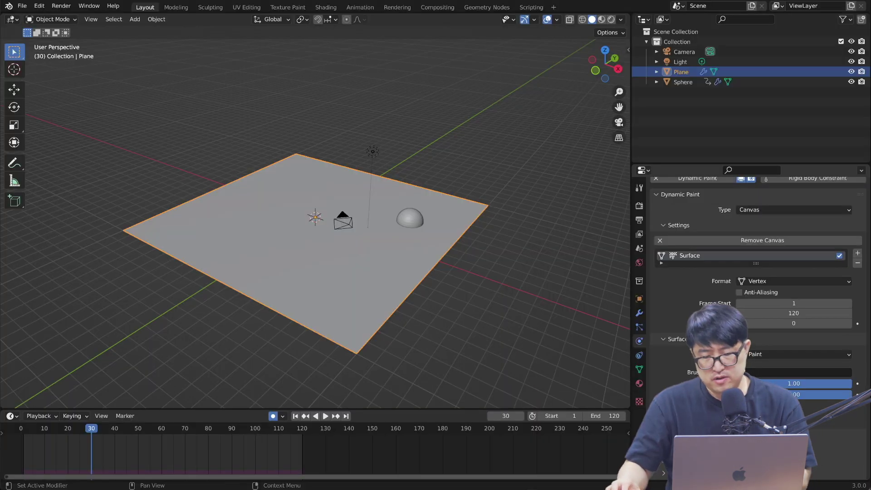
Step: Set the canvas surface type to Waves
{"action": "left_click", "coordinate": [770, 356]}
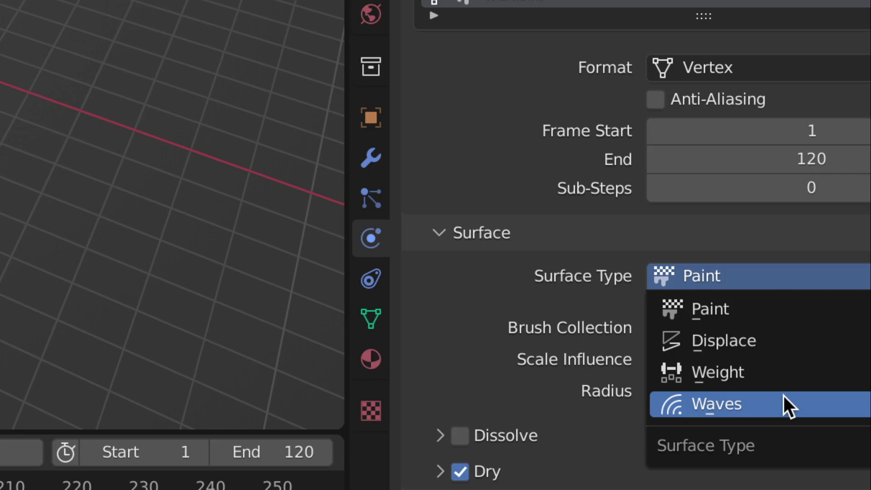
{"action": "left_click", "coordinate": [767, 402]}
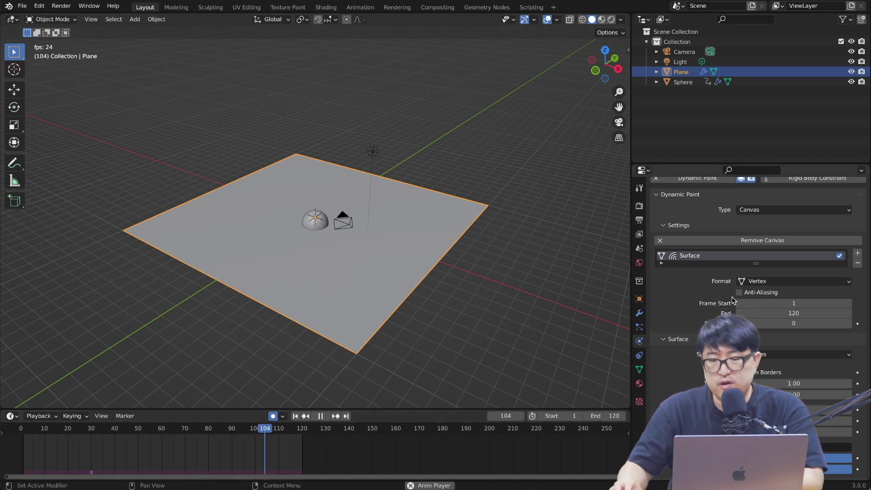
{"action": "left_click", "coordinate": [789, 281]}
{"action": "middle_click_drag", "start_coordinate": [476, 222], "coordinate": [384, 220]}
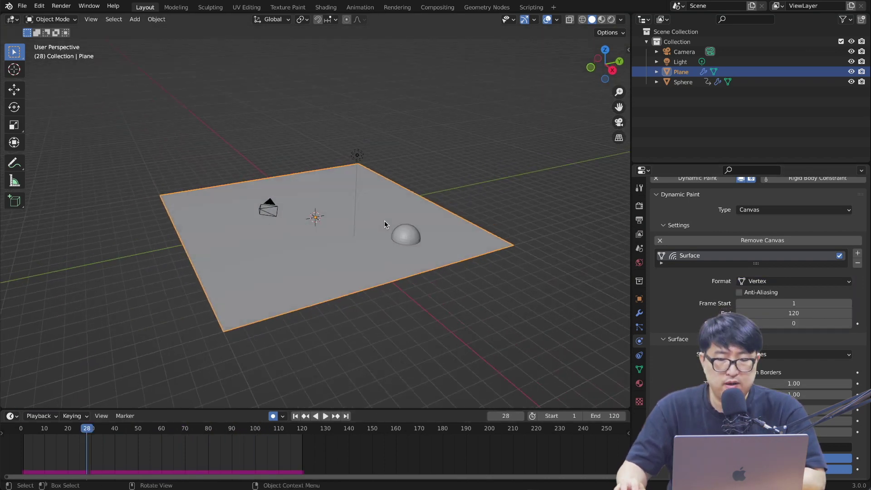
Step: Give the plane a Simple Subdivision modifier at viewport level 8, placed above Dynamic Paint
{"action": "left_click", "coordinate": [641, 316]}
{"action": "left_click", "coordinate": [629, 51]}
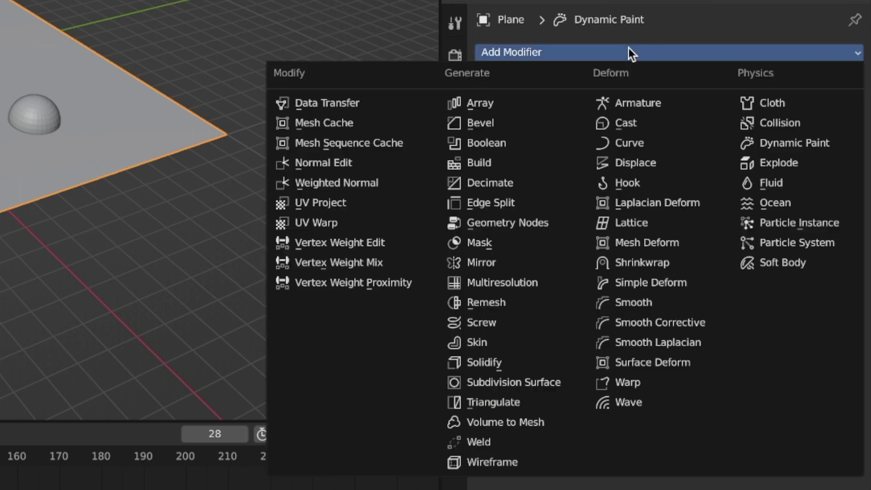
{"action": "left_click", "coordinate": [526, 381]}
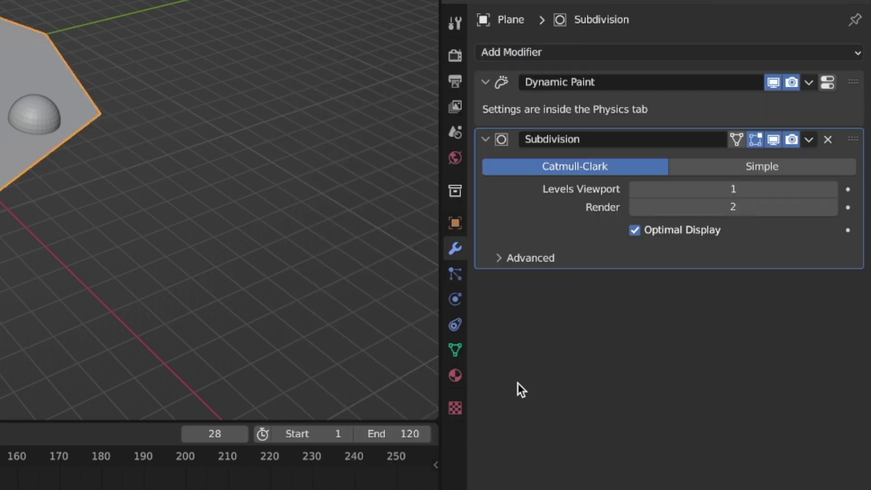
{"action": "left_click", "coordinate": [807, 165]}
{"action": "middle_click_drag", "start_coordinate": [239, 194], "coordinate": [253, 189]}
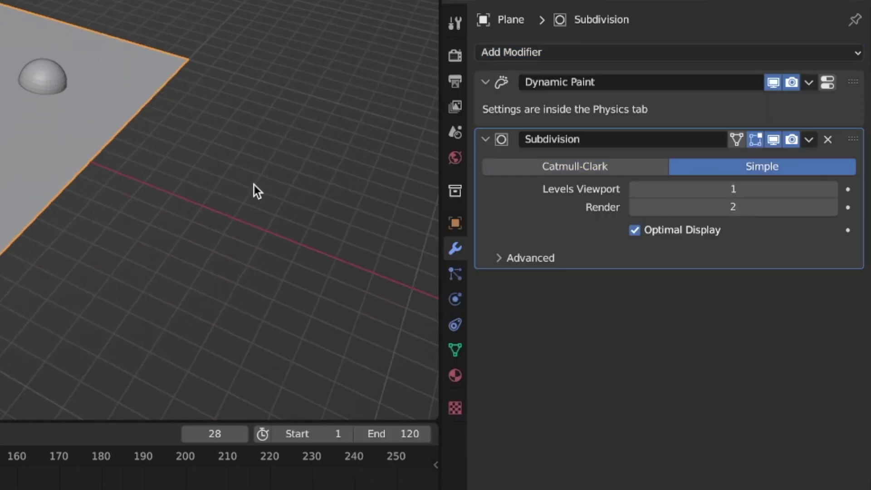
{"action": "left_click_drag", "start_coordinate": [772, 190], "coordinate": [817, 191]}
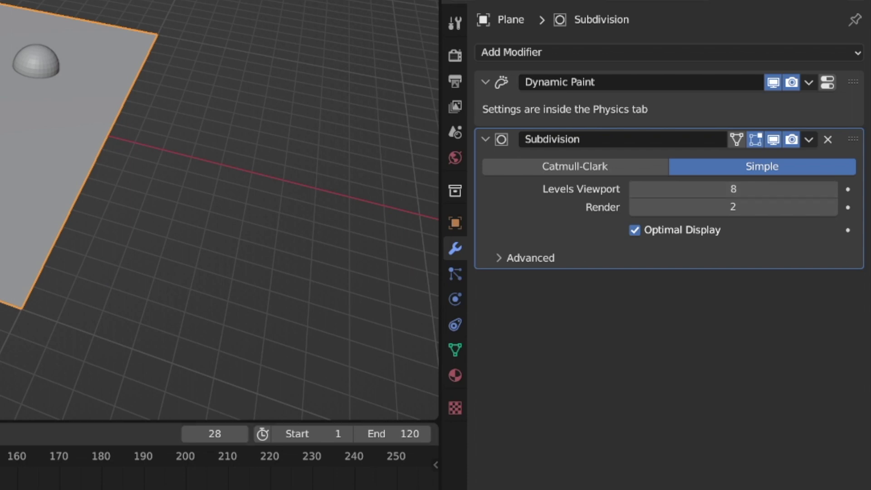
{"action": "left_click_drag", "start_coordinate": [853, 139], "coordinate": [861, 64]}
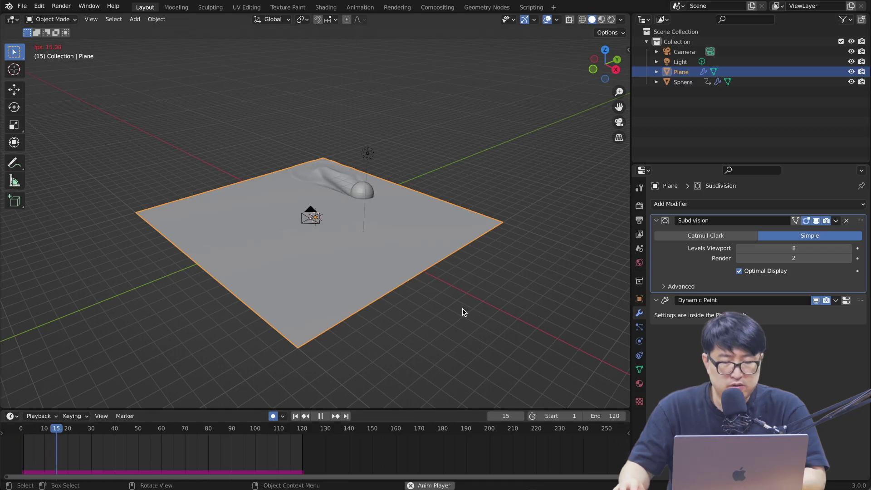
Step: Play the animation to preview the sphere's wave trail, then stop it
{"action": "scroll", "coordinate": [462, 311], "scroll_direction": "right", "scroll_amount": 5}
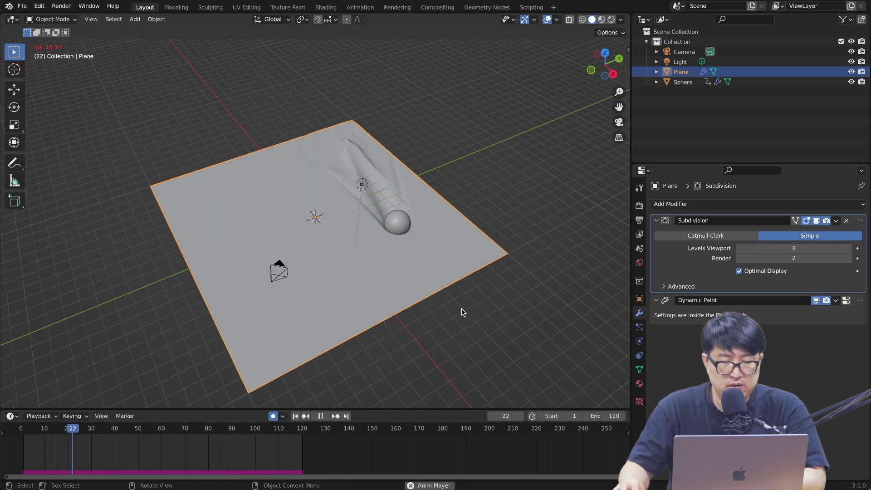
{"action": "scroll", "coordinate": [460, 310], "scroll_direction": "right", "scroll_amount": 5}
{"action": "scroll", "coordinate": [459, 310], "scroll_direction": "right", "scroll_amount": 5}
{"action": "scroll", "coordinate": [459, 310], "scroll_direction": "right", "scroll_amount": 3}
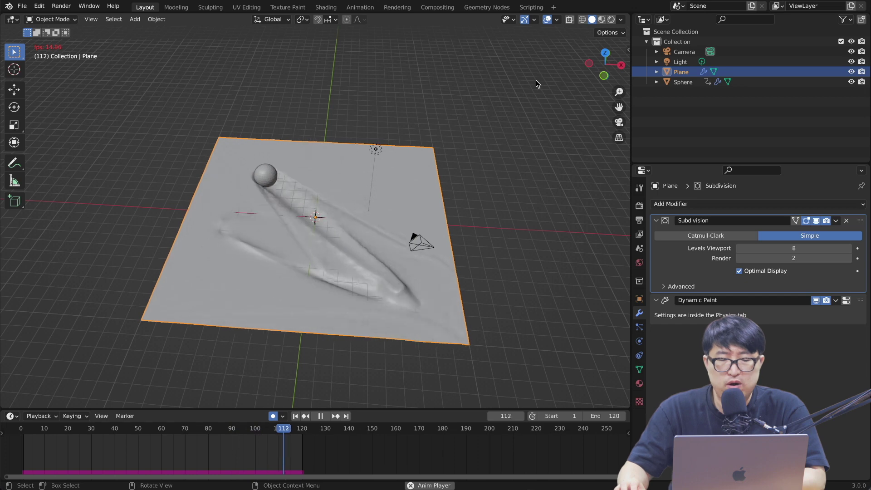
{"action": "key", "text": "Escape"}
{"action": "scroll", "coordinate": [243, 227], "scroll_direction": "up", "scroll_amount": 5}
{"action": "scroll", "coordinate": [248, 227], "scroll_direction": "down", "scroll_amount": 5}
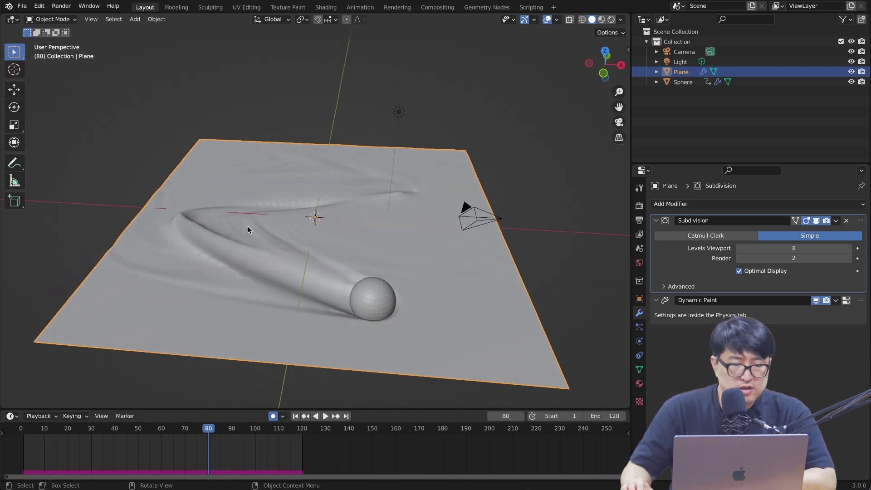
Step: Raise the canvas sub-steps to 2 and replay the animation from the start
{"action": "left_click", "coordinate": [639, 341]}
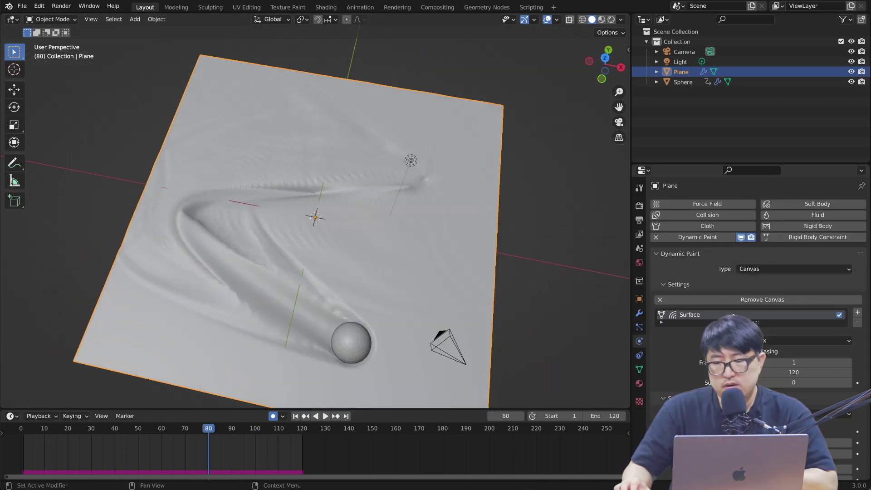
{"action": "left_click", "coordinate": [848, 382]}
{"action": "left_click", "coordinate": [31, 430]}
{"action": "key", "text": "space"}
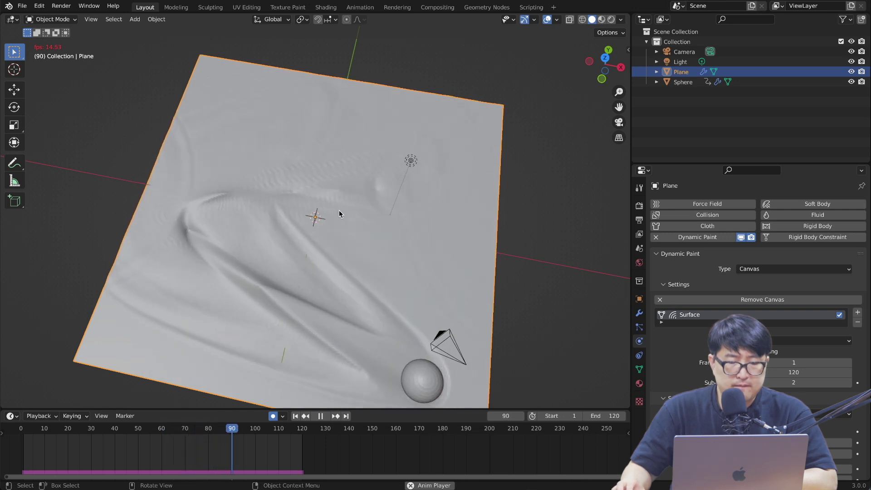
{"action": "key", "text": "Escape"}
Step: Delete the sphere, leaving its wave trail on the plane
{"action": "middle_click_drag", "start_coordinate": [338, 210], "coordinate": [355, 220]}
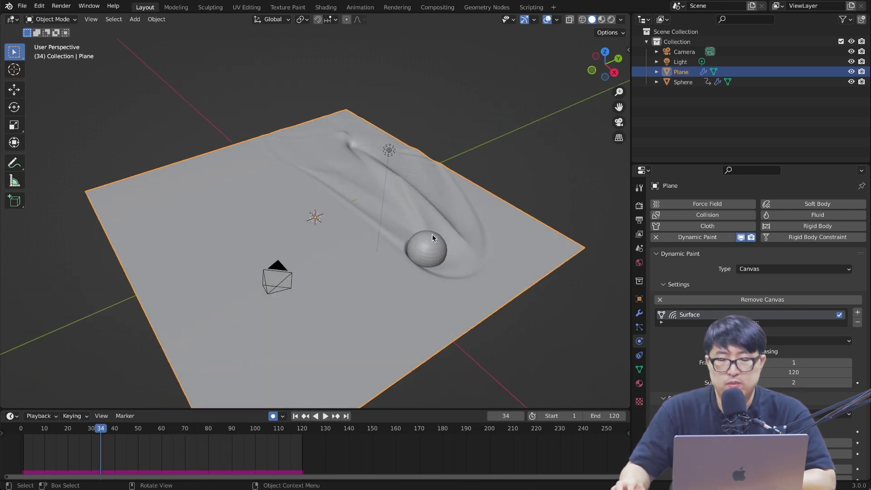
{"action": "left_click", "coordinate": [433, 245]}
{"action": "key", "text": "Delete"}
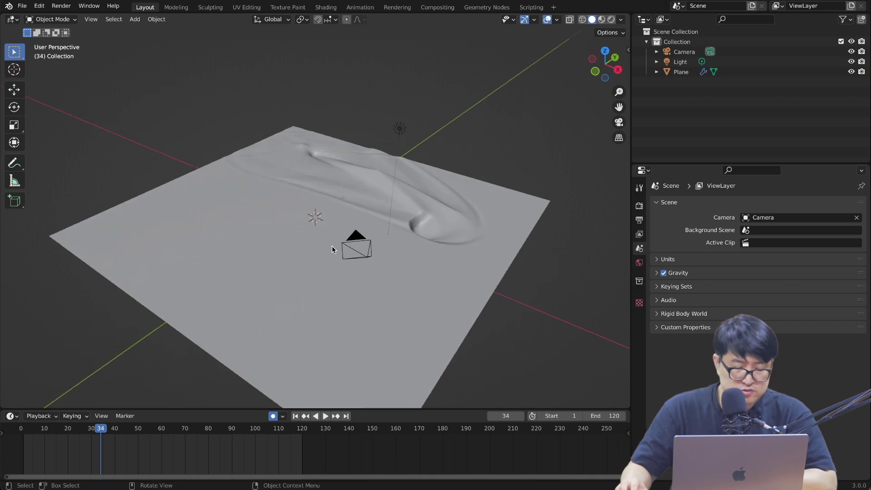
Step: Duplicate the ground plane and raise the copy about 6.85 m on Z
{"action": "key", "text": "shift+a"}
{"action": "left_click", "coordinate": [367, 249]}
{"action": "key", "text": "g"}
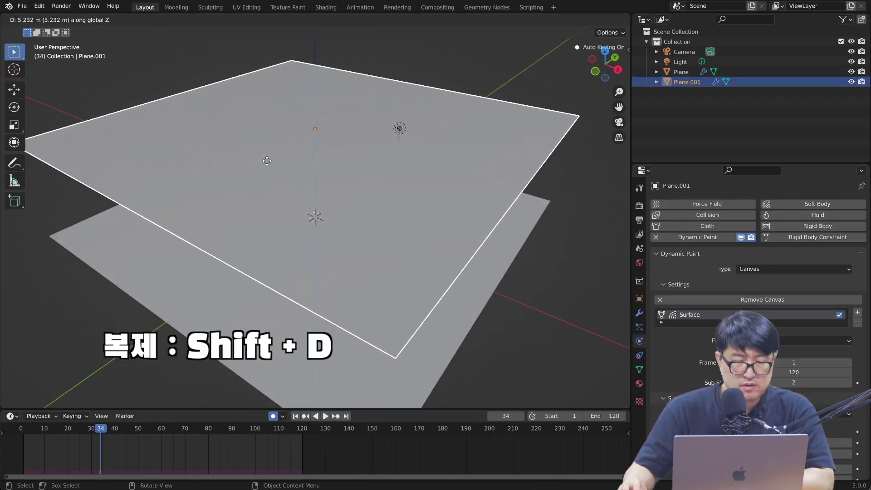
{"action": "left_click", "coordinate": [398, 266]}
{"action": "scroll", "coordinate": [398, 266], "scroll_direction": "down", "scroll_amount": 5}
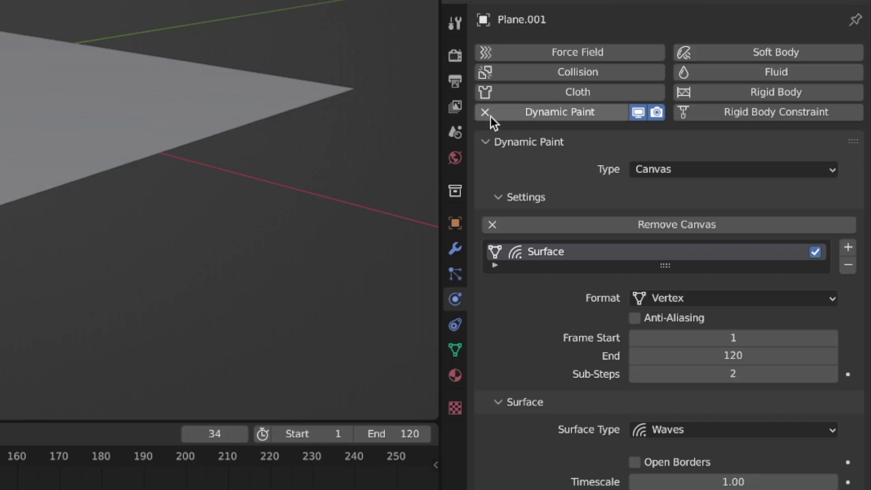
Step: Replace the copy's Dynamic Paint with a fresh Brush setup
{"action": "left_click", "coordinate": [655, 237]}
{"action": "left_click", "coordinate": [697, 237]}
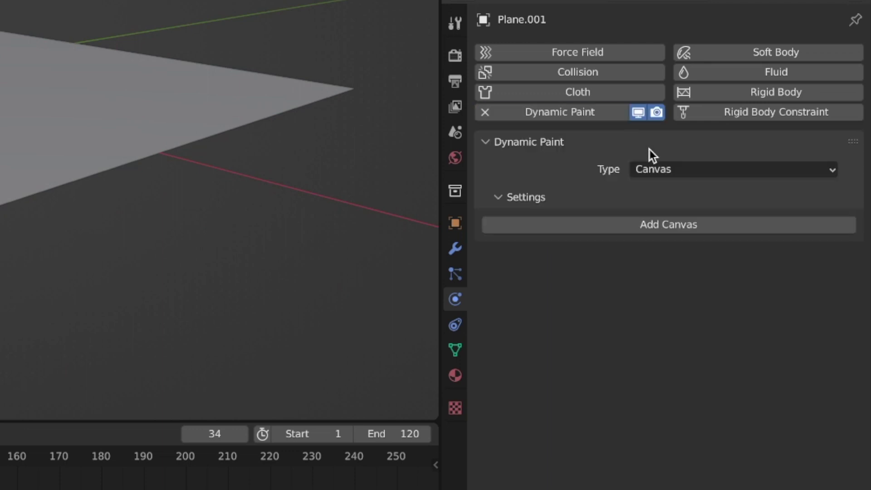
{"action": "left_click", "coordinate": [685, 173]}
{"action": "left_click", "coordinate": [666, 211]}
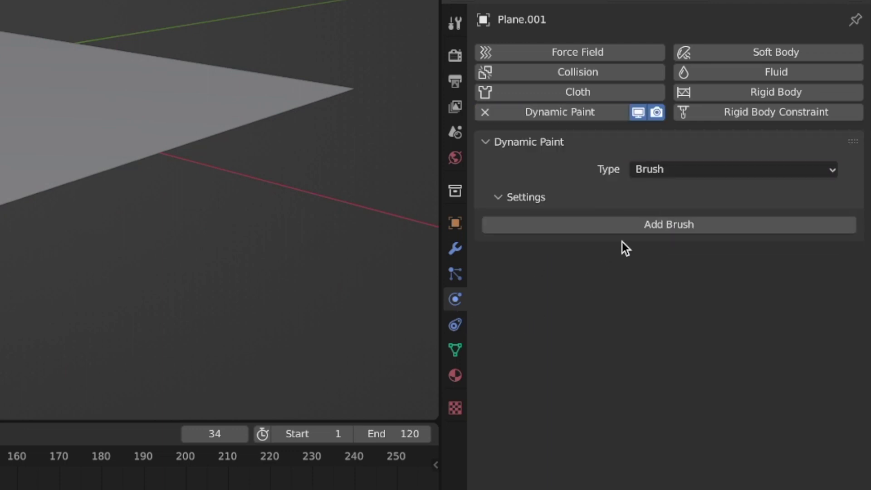
{"action": "left_click", "coordinate": [624, 225]}
Step: Add a particle system to the copy and set the brush paint source to Particle System
{"action": "left_click", "coordinate": [639, 327]}
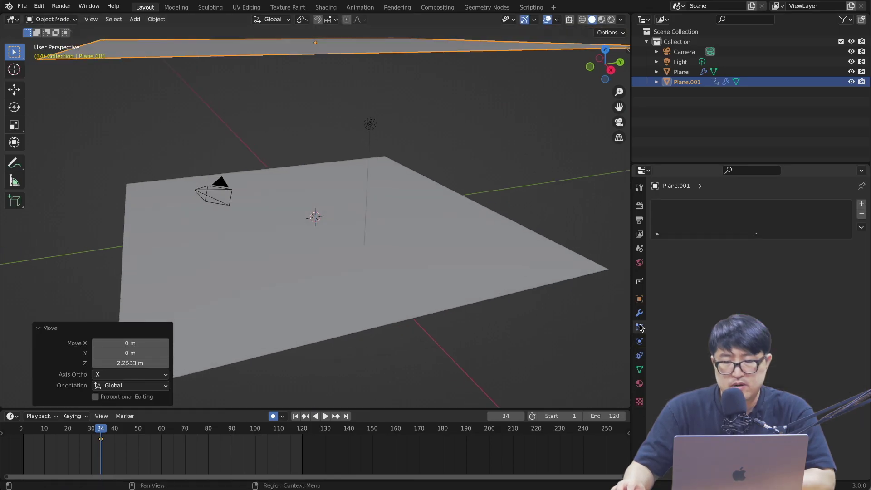
{"action": "left_click", "coordinate": [863, 205]}
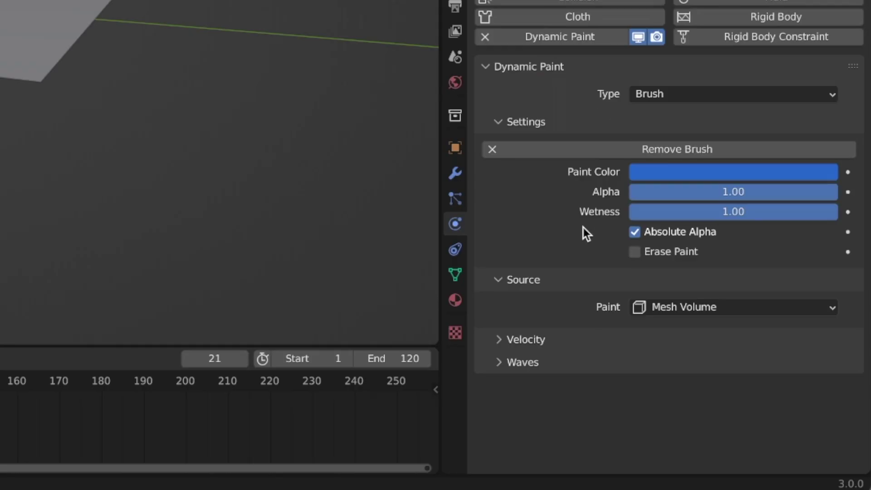
{"action": "left_click", "coordinate": [731, 306]}
{"action": "left_click", "coordinate": [719, 327]}
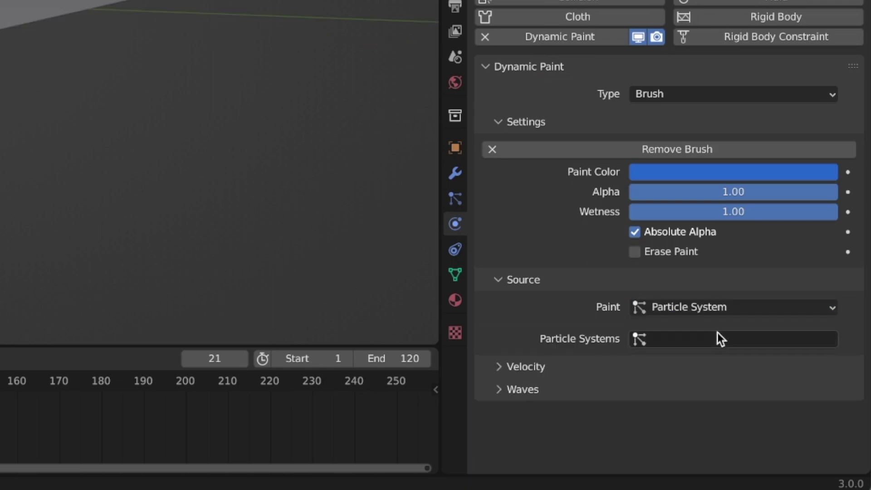
{"action": "left_click", "coordinate": [653, 338]}
Step: Use ParticleSystem as brush source, switch the ground material to Glass BSDF, enable Material Preview
{"action": "left_click", "coordinate": [685, 148]}
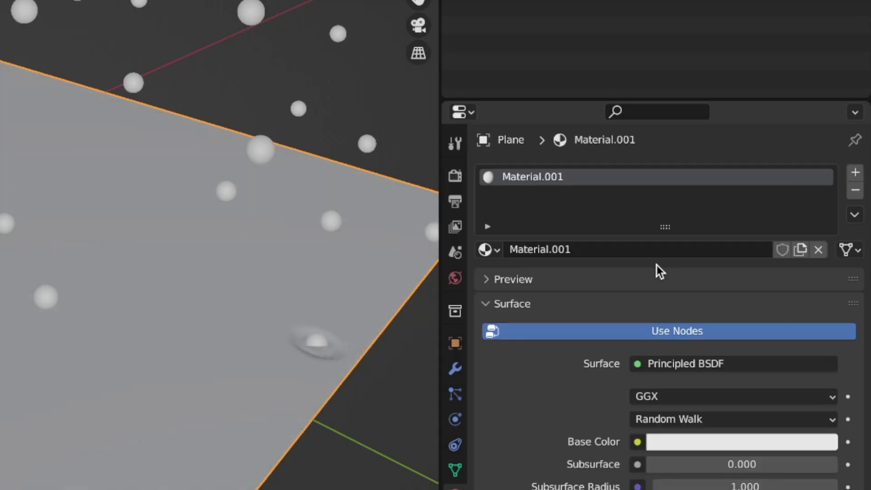
{"action": "left_click", "coordinate": [650, 367]}
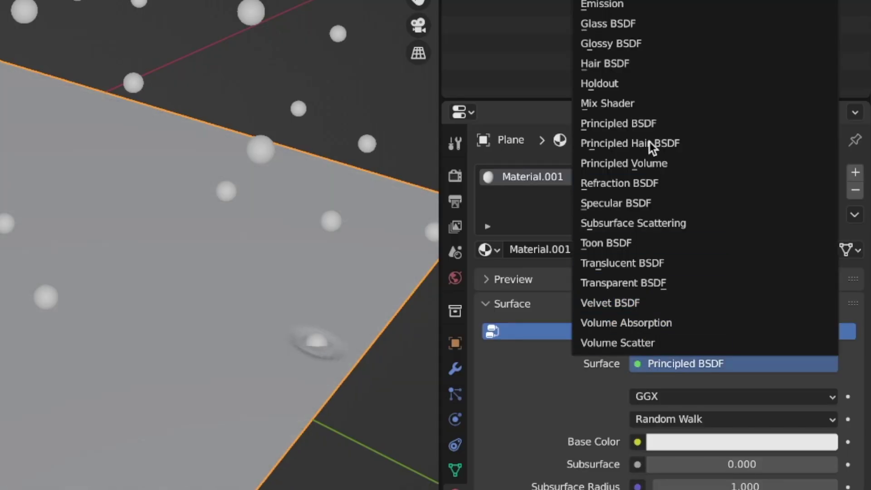
{"action": "left_click", "coordinate": [633, 26]}
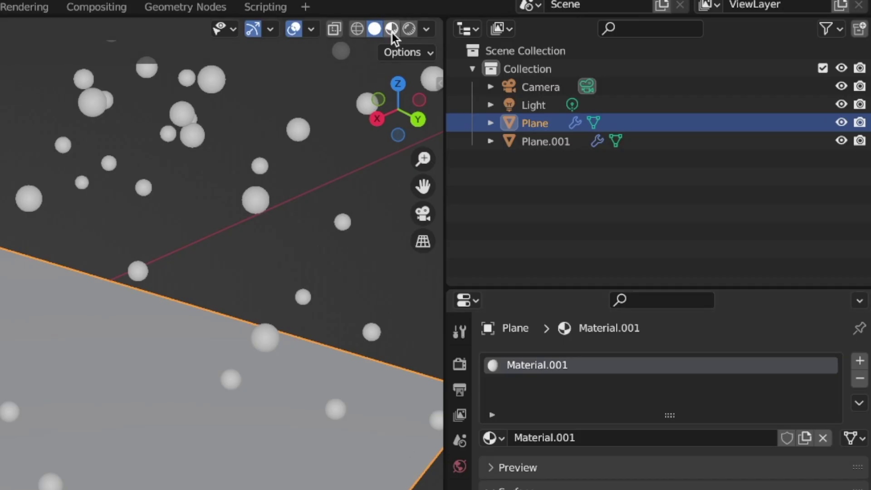
{"action": "left_click", "coordinate": [391, 29]}
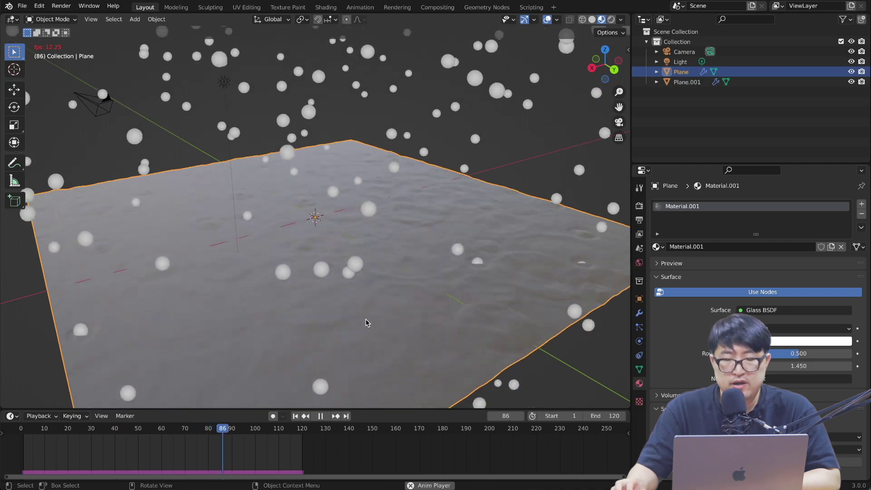
Step: Set the World colour to an Environment Texture using construction_yard_4k.exr from the Desktop
{"action": "left_click", "coordinate": [639, 262]}
{"action": "left_click", "coordinate": [740, 272]}
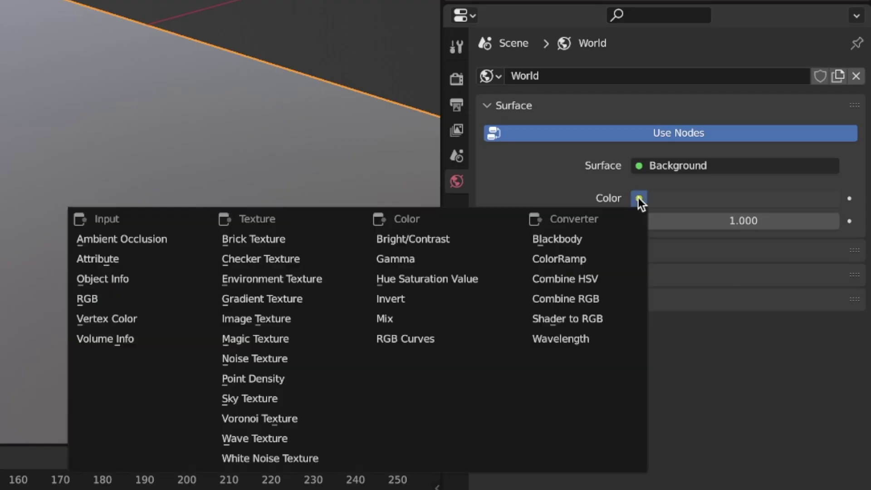
{"action": "left_click", "coordinate": [281, 279]}
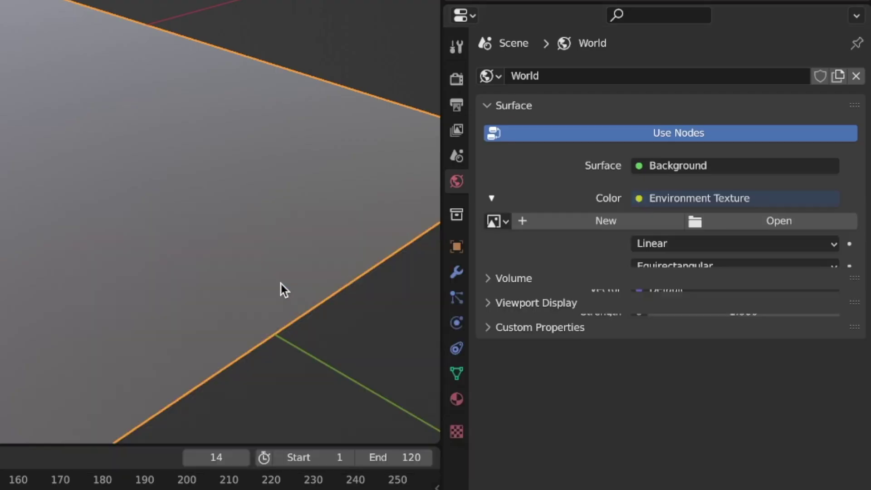
{"action": "left_click", "coordinate": [766, 225]}
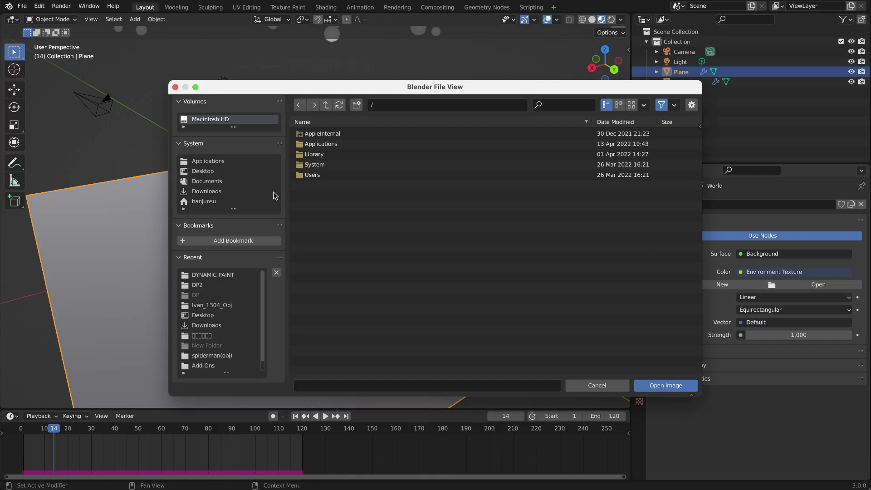
{"action": "left_click", "coordinate": [232, 181]}
{"action": "left_click", "coordinate": [211, 172]}
{"action": "left_click", "coordinate": [345, 226]}
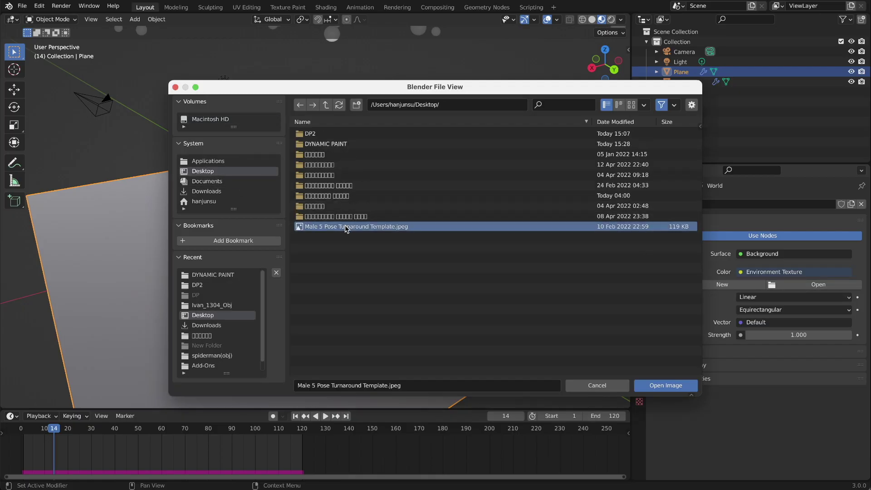
{"action": "double_click", "coordinate": [345, 226]}
Step: Play the animation and set the ground glass roughness to 0
{"action": "key", "text": "space"}
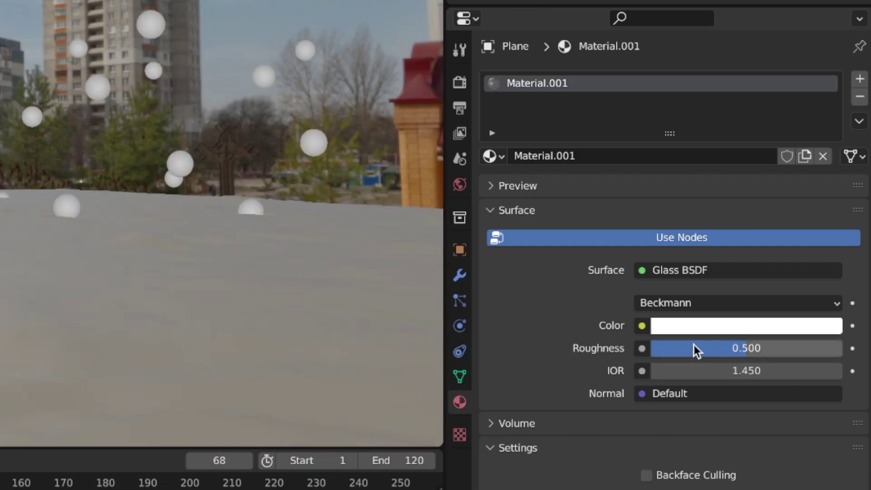
{"action": "left_click", "coordinate": [769, 352]}
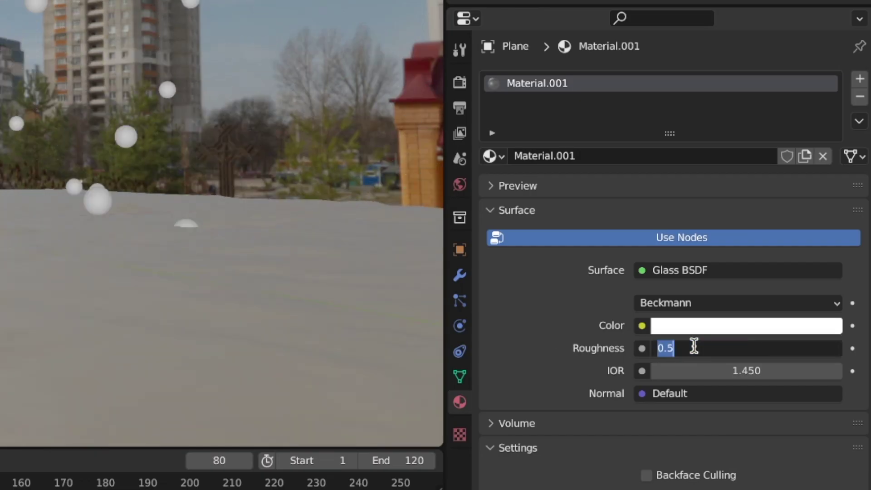
{"action": "type", "text": "0"}
{"action": "key", "text": "Return"}
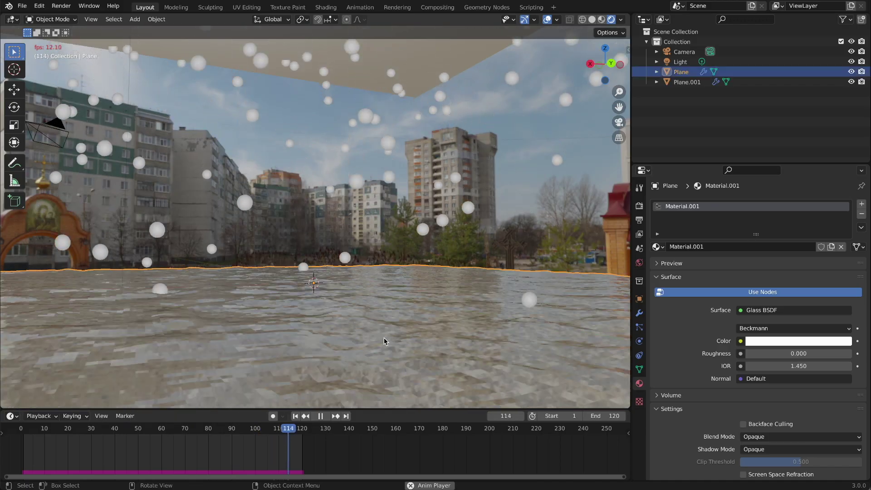
{"action": "right_click", "coordinate": [383, 337]}
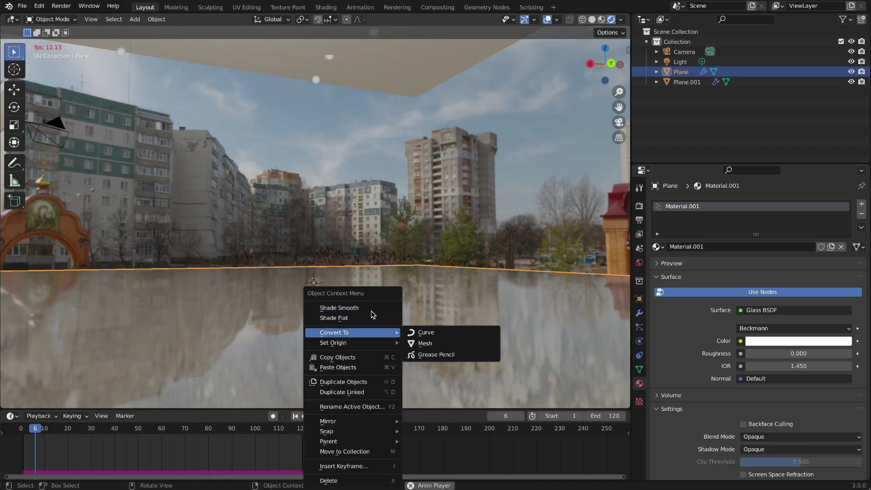
Step: Apply Shade Smooth to the ground plane, then deselect it
{"action": "left_click", "coordinate": [372, 309]}
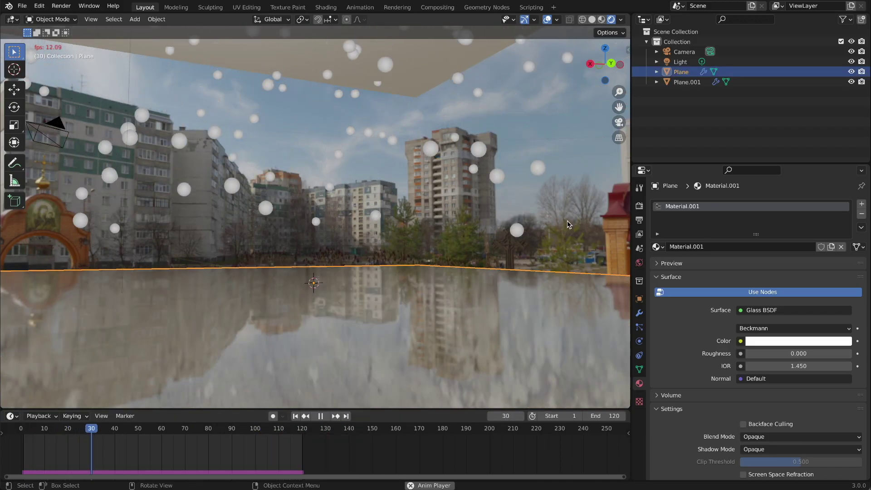
{"action": "left_click", "coordinate": [709, 123]}
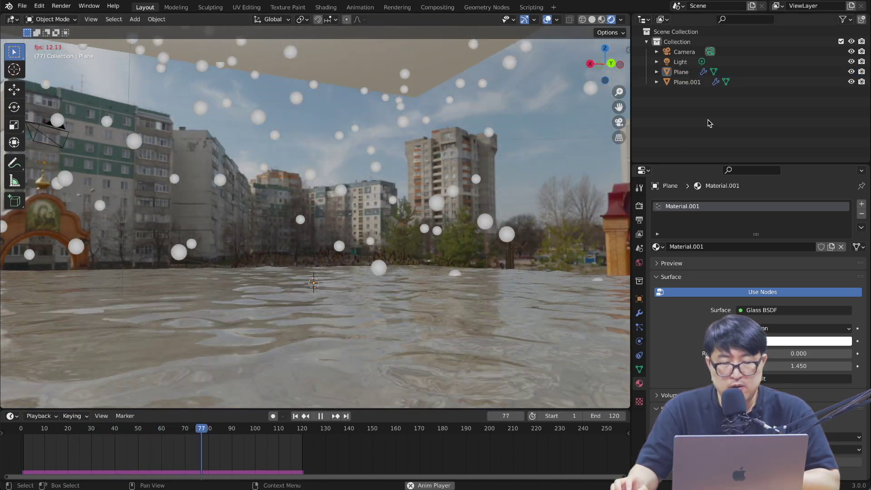
Step: Stop playback, leave the camera view, and add an Ico Sphere mesh
{"action": "key", "text": "space"}
{"action": "key", "text": "KP_0"}
{"action": "key", "text": "shift+a"}
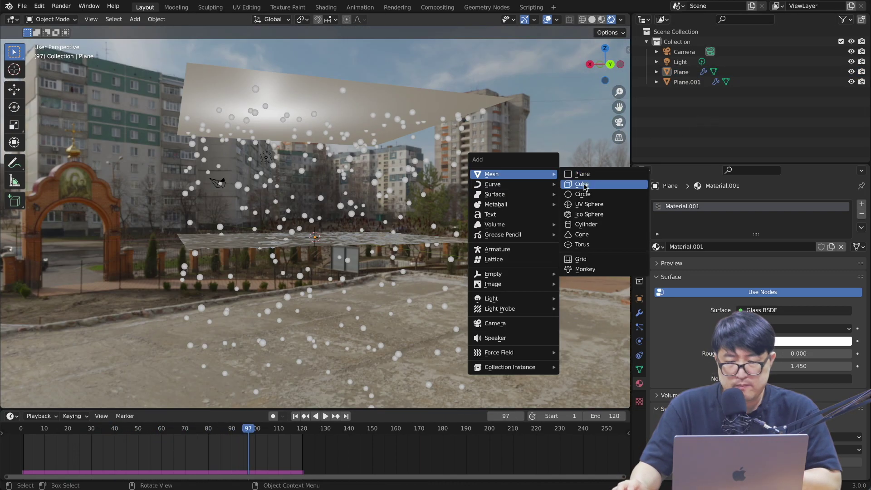
{"action": "left_click", "coordinate": [590, 214]}
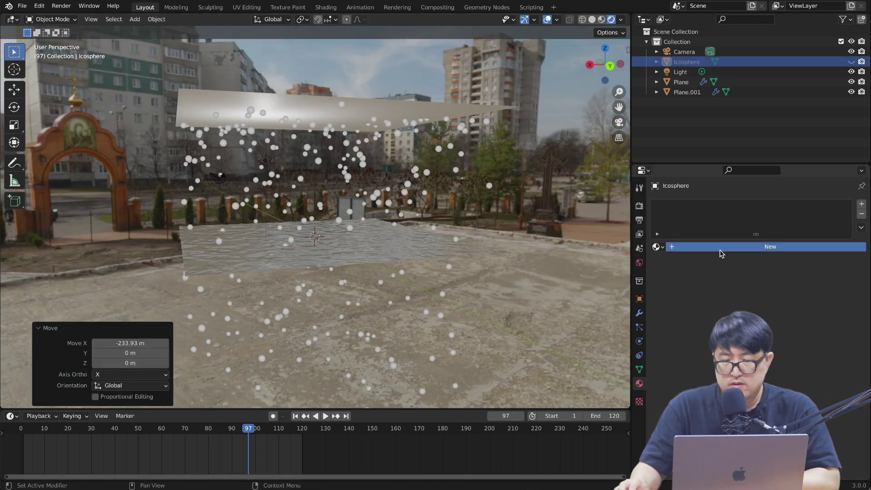
Step: Give the Icosphere a new material using a Glass BSDF surface
{"action": "left_click", "coordinate": [720, 247]}
{"action": "left_click", "coordinate": [740, 311]}
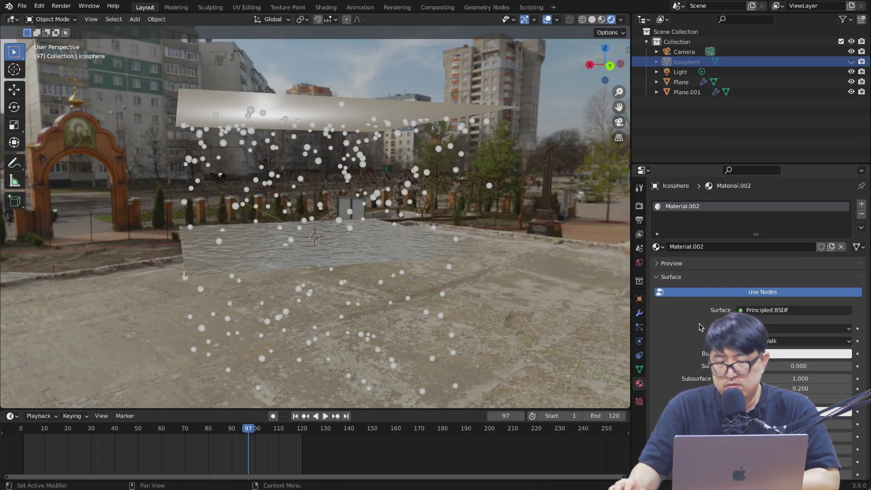
{"action": "left_click", "coordinate": [771, 310]}
{"action": "left_click", "coordinate": [739, 128]}
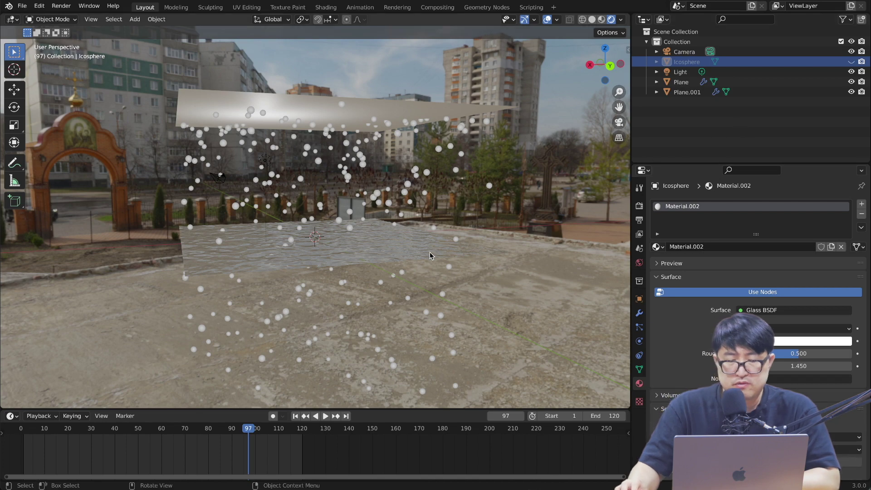
{"action": "left_click", "coordinate": [390, 122]}
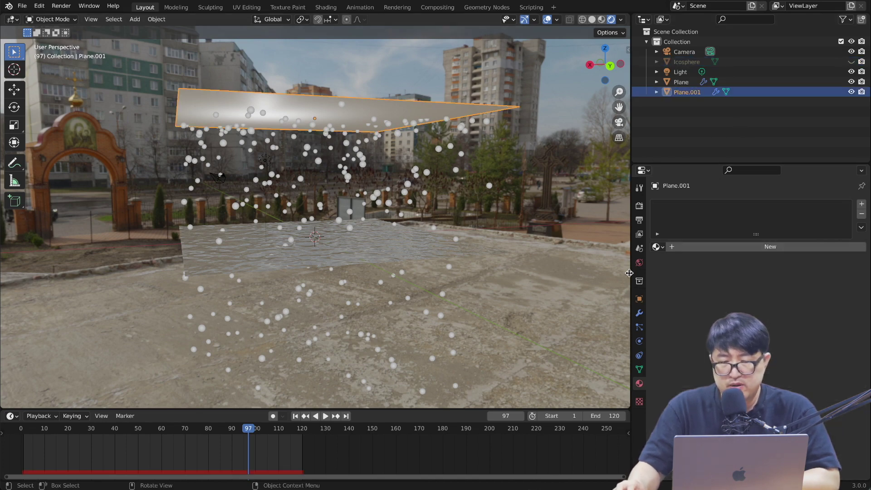
Step: Render Plane.001's particles as Object, with Icosphere as the instance object
{"action": "left_click", "coordinate": [639, 326]}
{"action": "scroll", "coordinate": [569, 292], "scroll_direction": "down", "scroll_amount": 3}
{"action": "scroll", "coordinate": [570, 293], "scroll_direction": "down", "scroll_amount": 4}
{"action": "left_click", "coordinate": [693, 148]}
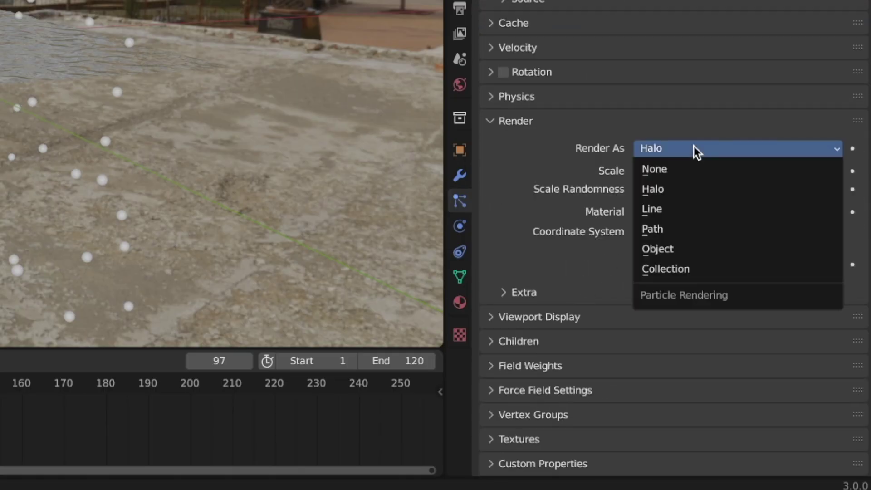
{"action": "left_click", "coordinate": [682, 249]}
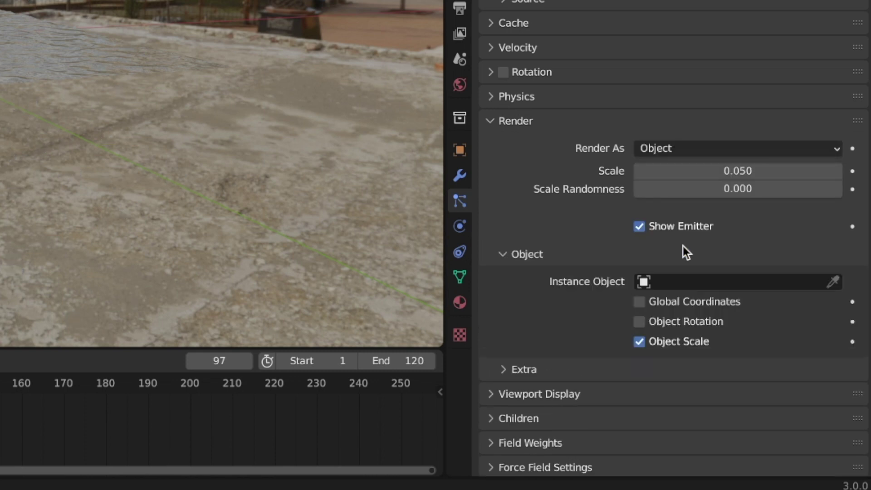
{"action": "left_click", "coordinate": [645, 284]}
{"action": "left_click", "coordinate": [671, 326]}
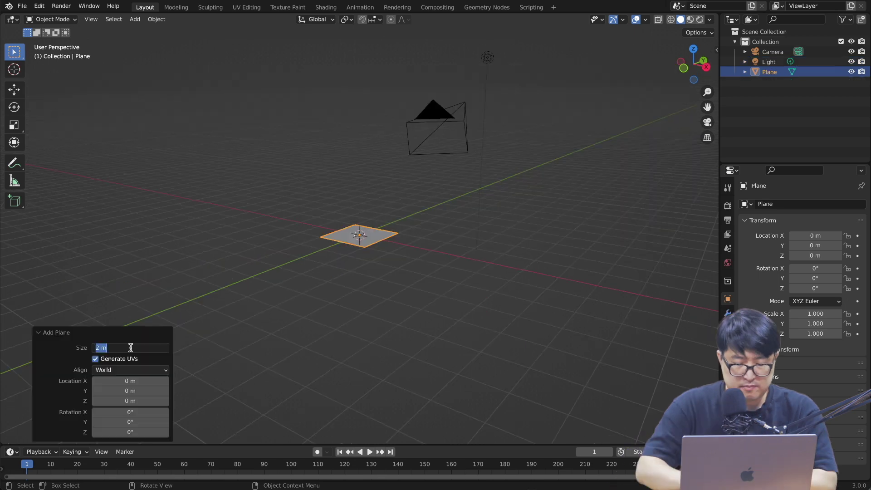
Step: Size the plane 30 m and add a Simple Subdivision Surface modifier at 8 viewport levels
{"action": "type", "text": "30"}
{"action": "key", "text": "Return"}
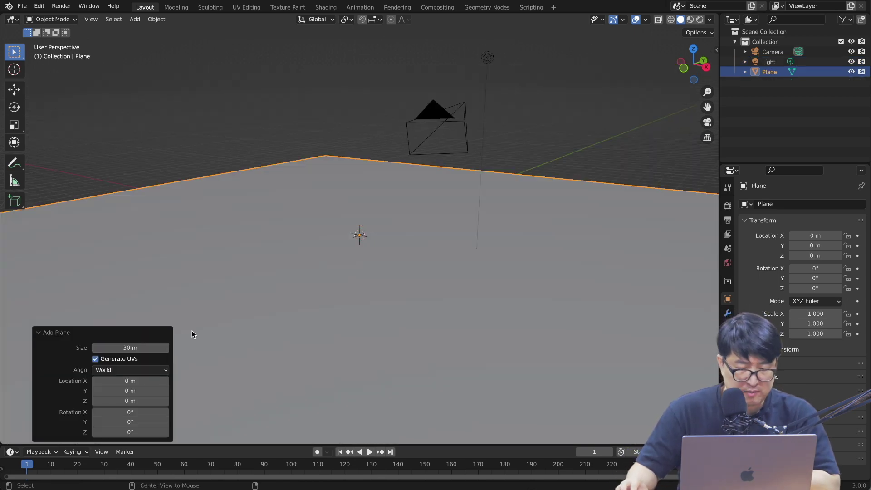
{"action": "left_click", "coordinate": [728, 313]}
{"action": "left_click", "coordinate": [763, 203]}
{"action": "left_click", "coordinate": [692, 389]}
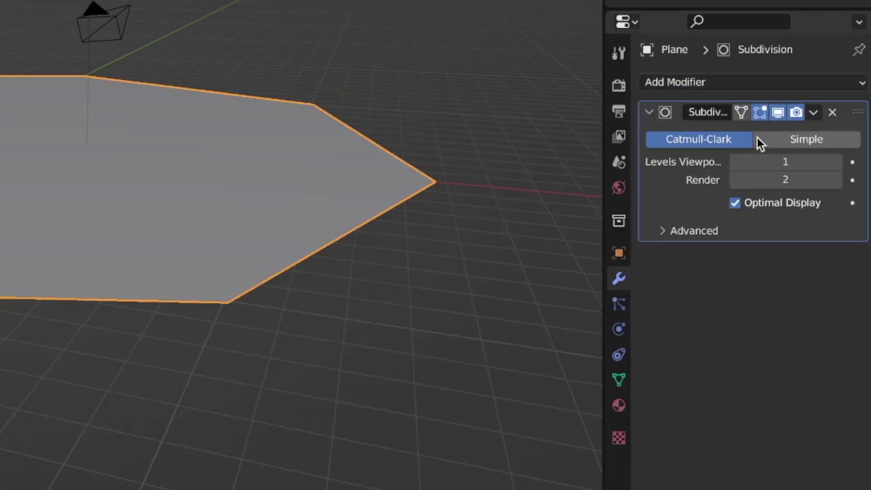
{"action": "left_click", "coordinate": [806, 141]}
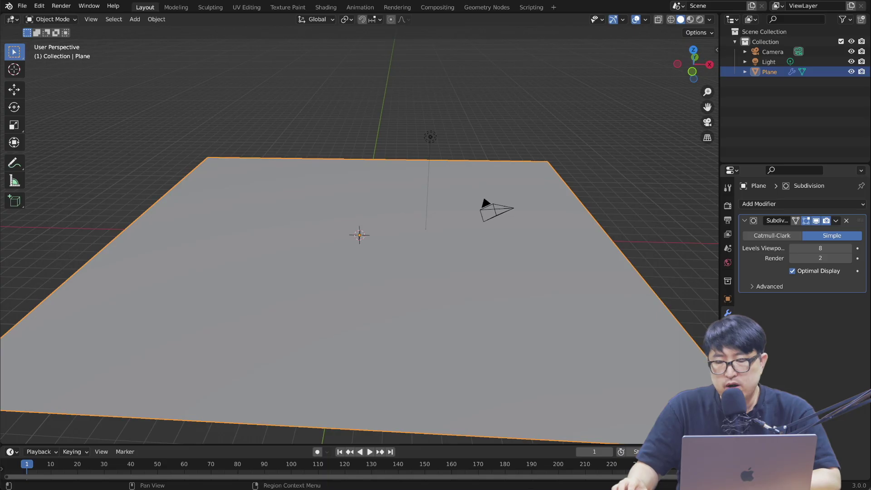
{"action": "left_click", "coordinate": [727, 342]}
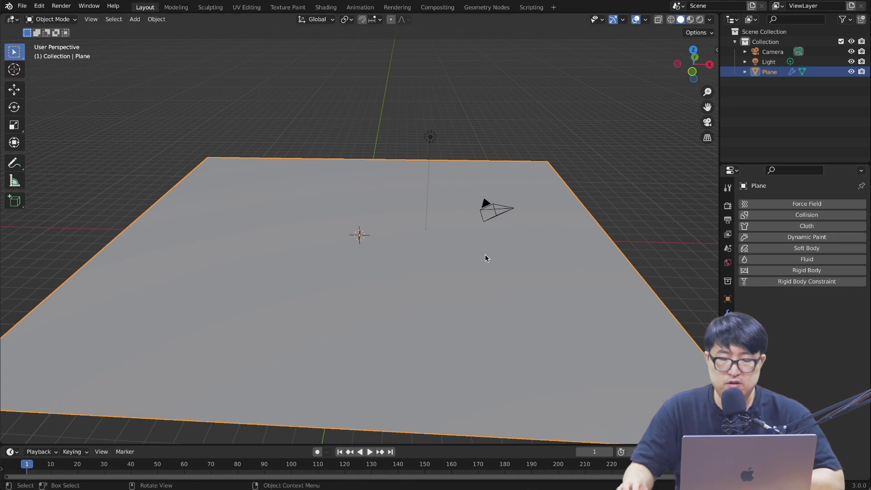
Step: Create a new texture called 'Texture' and set its type to Clouds
{"action": "scroll", "coordinate": [485, 259], "scroll_direction": "down", "scroll_amount": 2}
{"action": "left_click", "coordinate": [630, 241]}
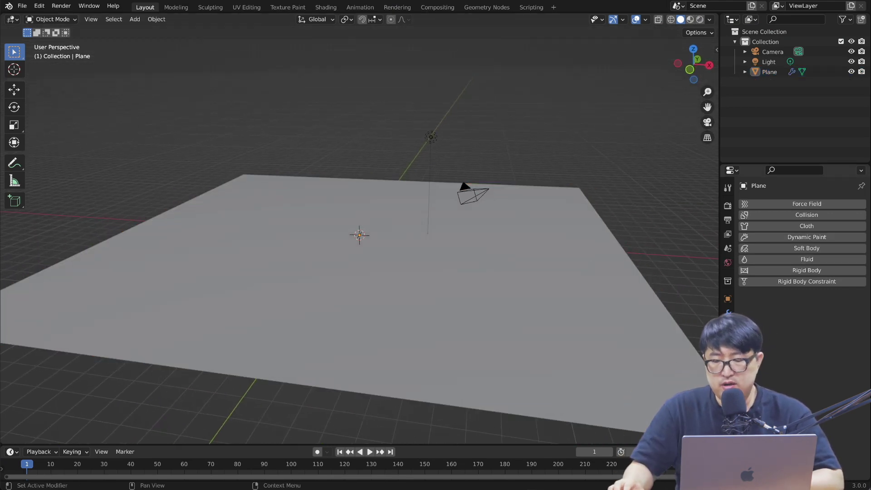
{"action": "left_click", "coordinate": [727, 399]}
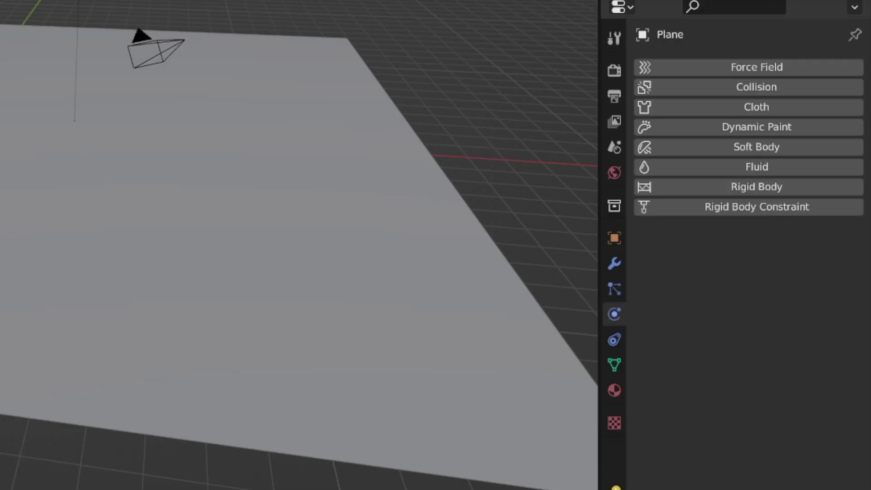
{"action": "left_click", "coordinate": [614, 423]}
{"action": "left_click", "coordinate": [723, 94]}
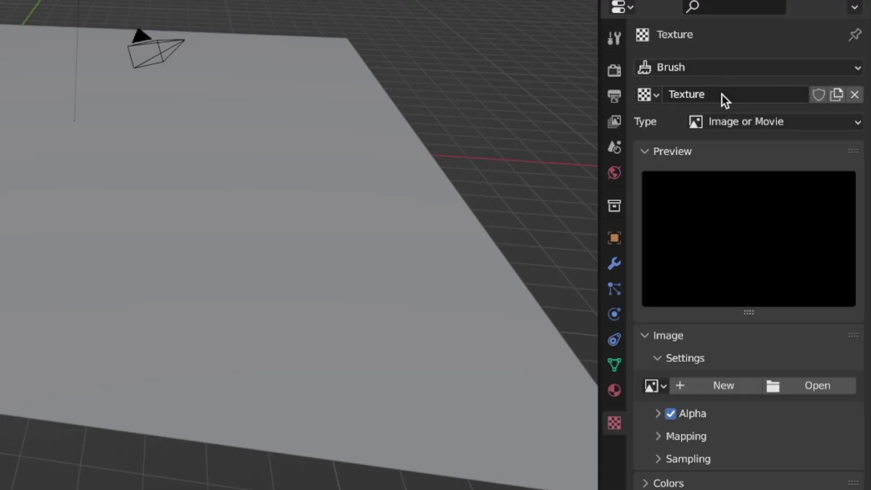
{"action": "left_click", "coordinate": [817, 122]}
{"action": "left_click", "coordinate": [768, 290]}
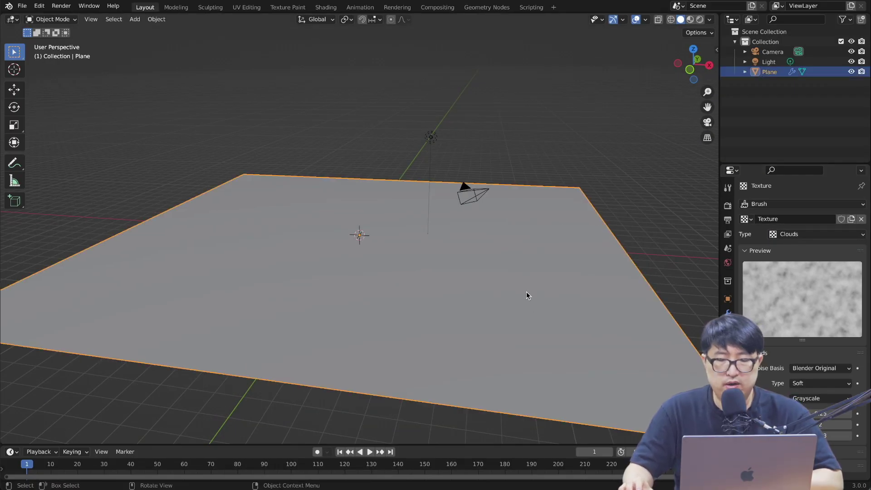
{"action": "left_click", "coordinate": [729, 312]}
{"action": "left_click", "coordinate": [797, 204]}
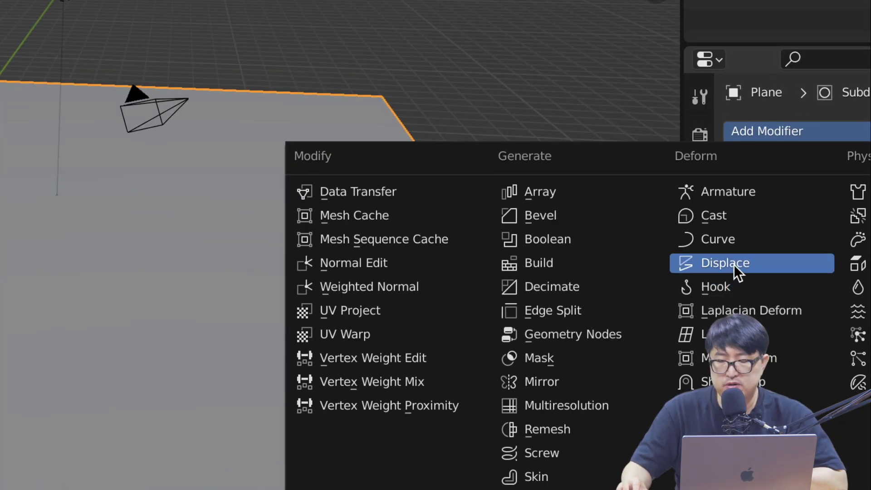
Step: Add a Displace modifier to the plane driven by the Clouds 'Texture'
{"action": "left_click", "coordinate": [734, 264]}
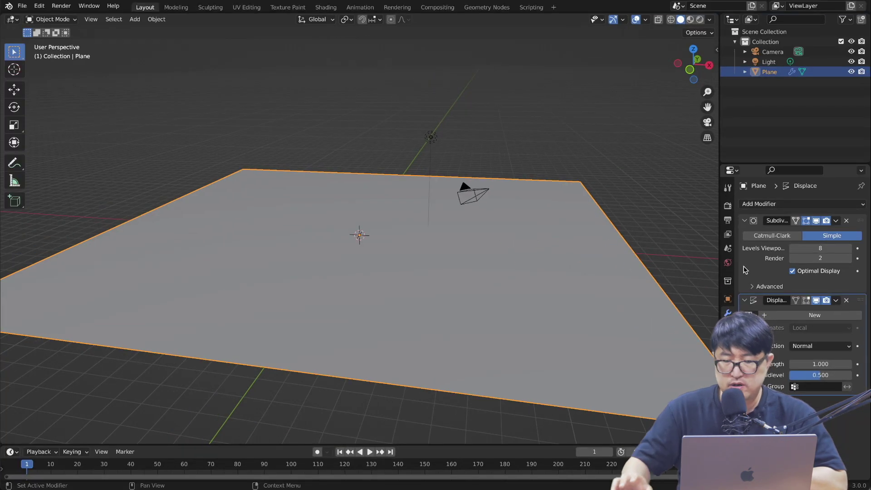
{"action": "left_click", "coordinate": [743, 369]}
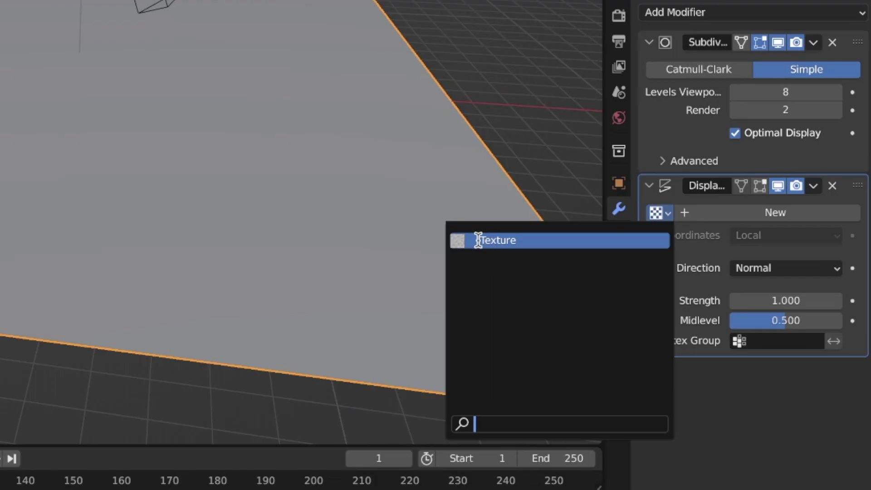
{"action": "left_click", "coordinate": [478, 240]}
{"action": "middle_click_drag", "start_coordinate": [461, 188], "coordinate": [562, 299]}
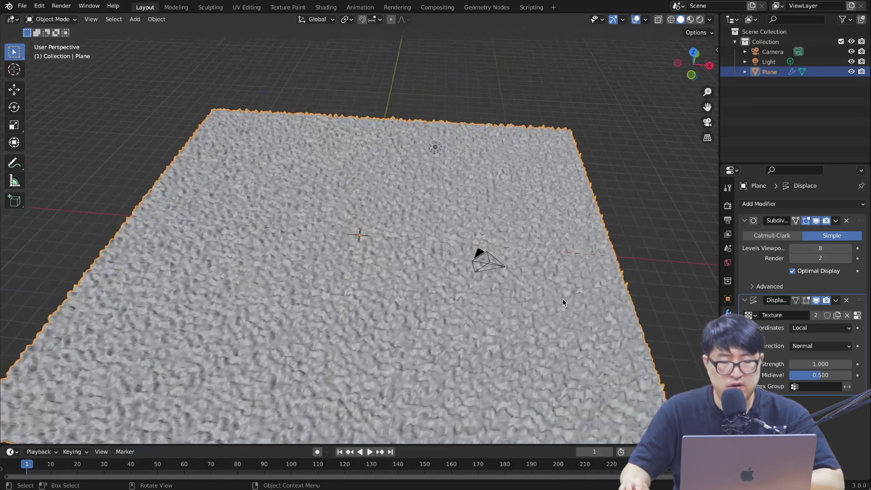
{"action": "scroll", "coordinate": [563, 302], "scroll_direction": "up", "scroll_amount": 5}
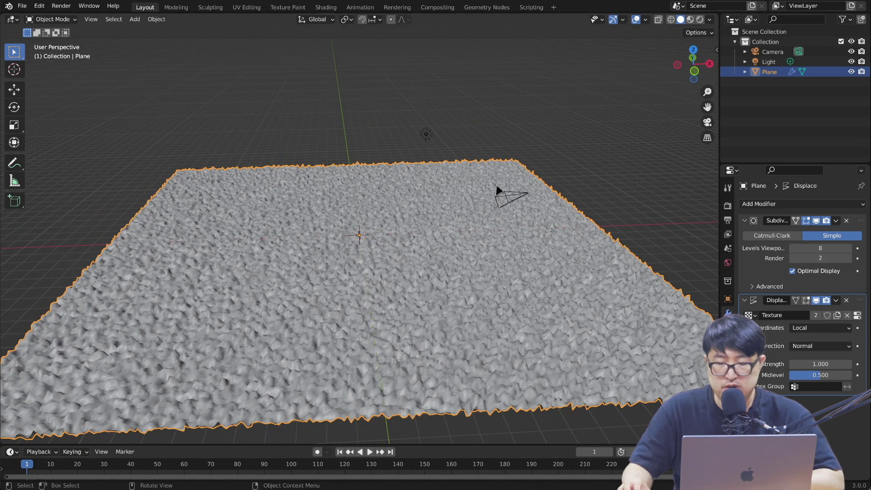
Step: Raise the Clouds texture size to 4 for smoother terrain
{"action": "left_click", "coordinate": [727, 401]}
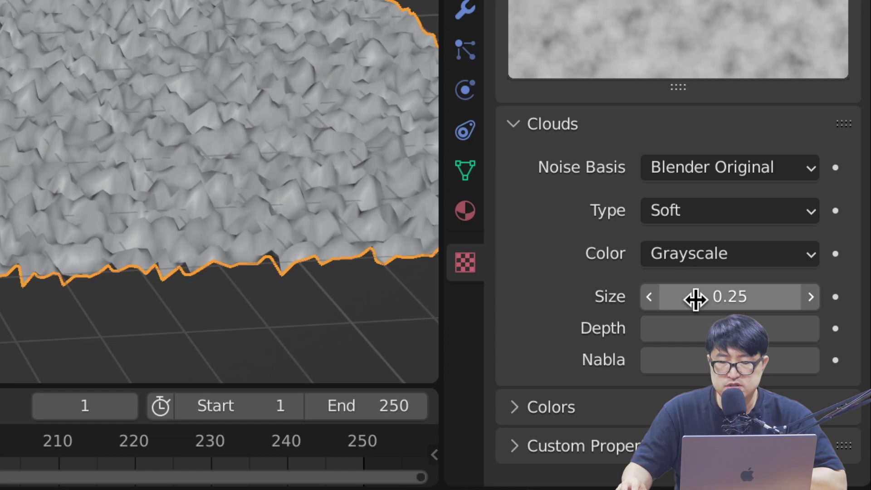
{"action": "left_click_drag", "start_coordinate": [695, 299], "coordinate": [767, 299]}
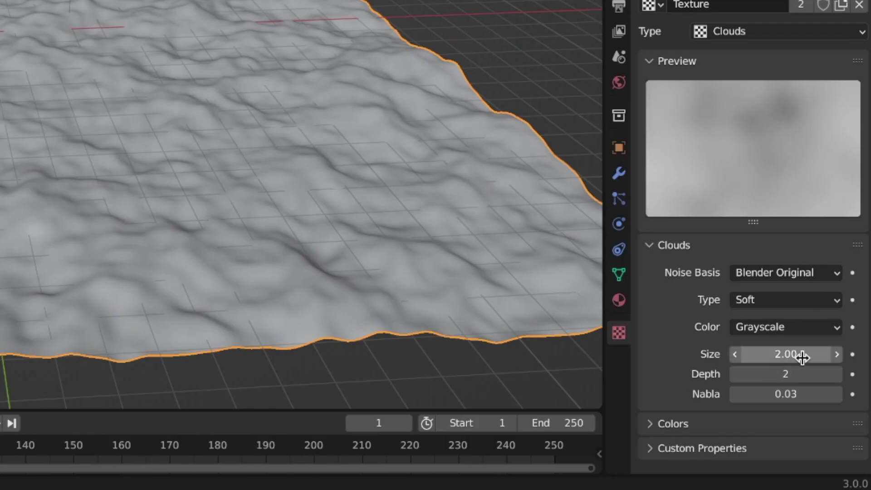
{"action": "type", "text": "4"}
{"action": "key", "text": "Return"}
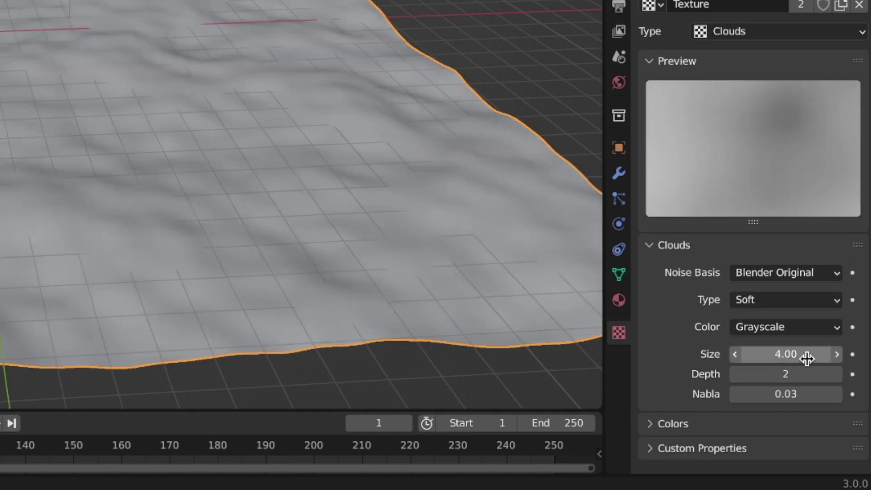
{"action": "scroll", "coordinate": [358, 189], "scroll_direction": "down", "scroll_amount": 5}
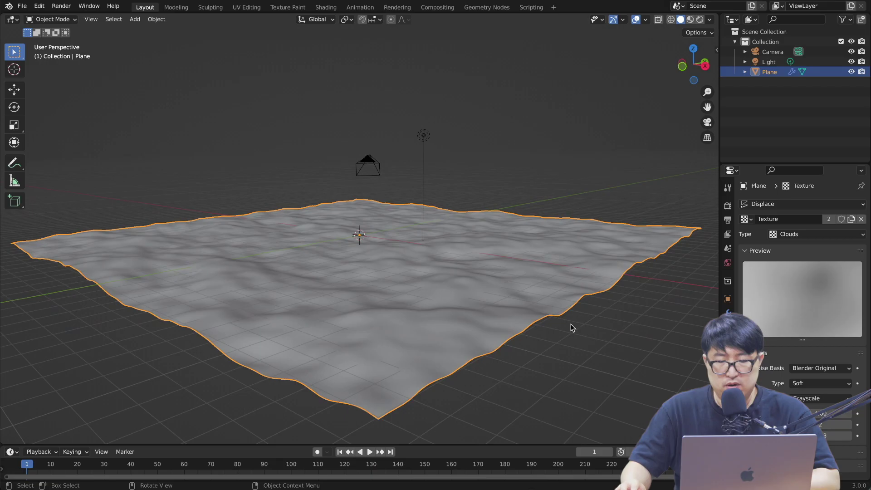
{"action": "left_click", "coordinate": [728, 313]}
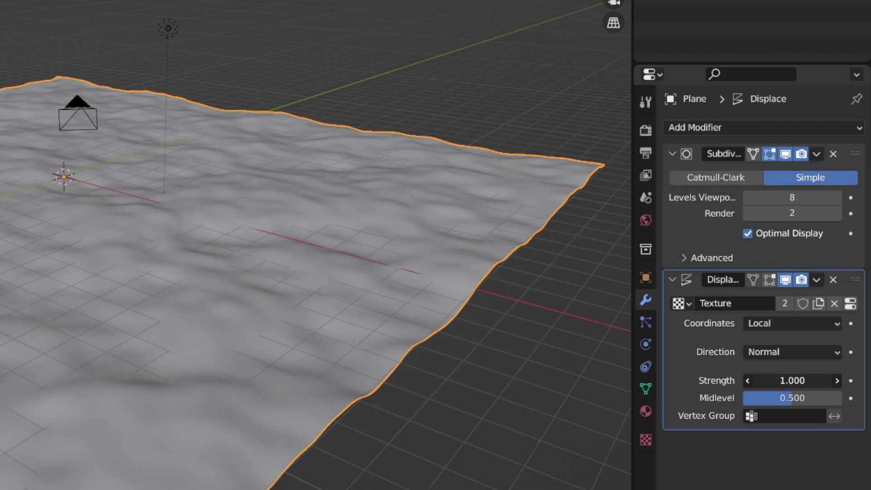
Step: Set the plane's Displace strength to 2.000 for deeper relief
{"action": "mouse_move", "coordinate": [820, 364]}
{"action": "left_mouse_down"}
{"action": "mouse_move", "coordinate": [839, 363]}
{"action": "mouse_move", "coordinate": [793, 380]}
{"action": "left_mouse_up"}
{"action": "middle_click_drag", "start_coordinate": [522, 401], "coordinate": [422, 384]}
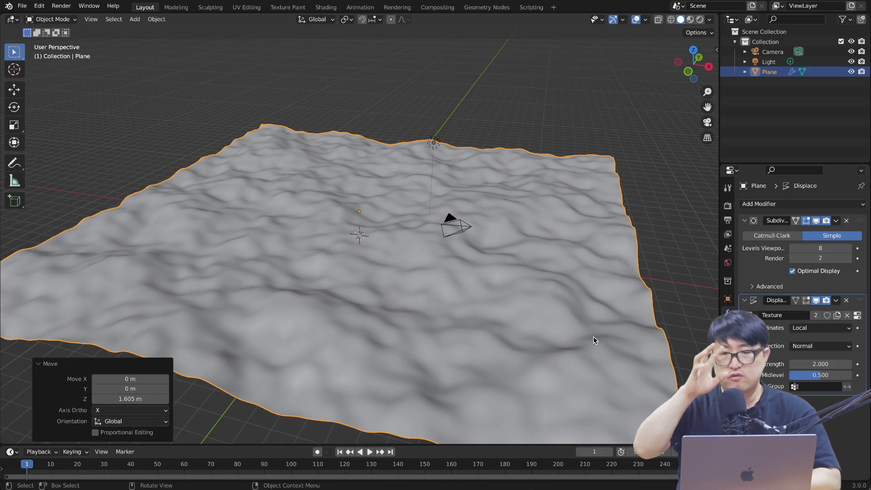
{"action": "middle_click_drag", "start_coordinate": [609, 342], "coordinate": [610, 336]}
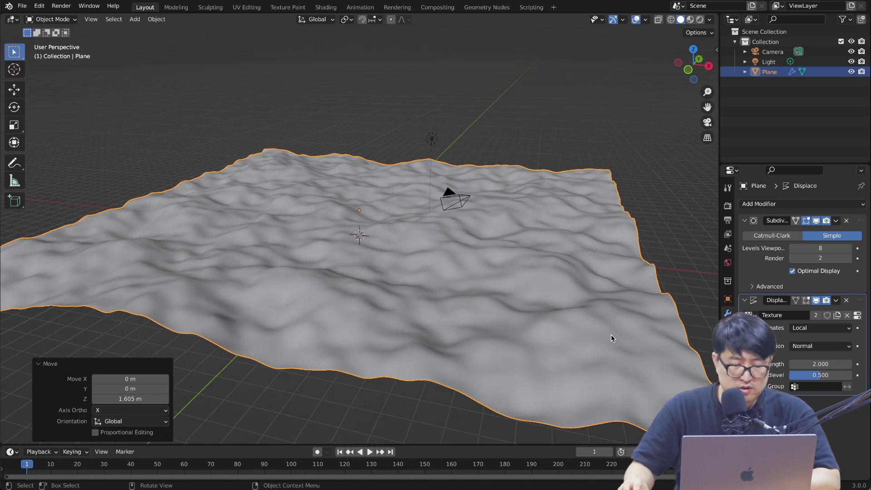
Step: Rotate the terrain plane into a slight tilt
{"action": "key", "text": "r"}
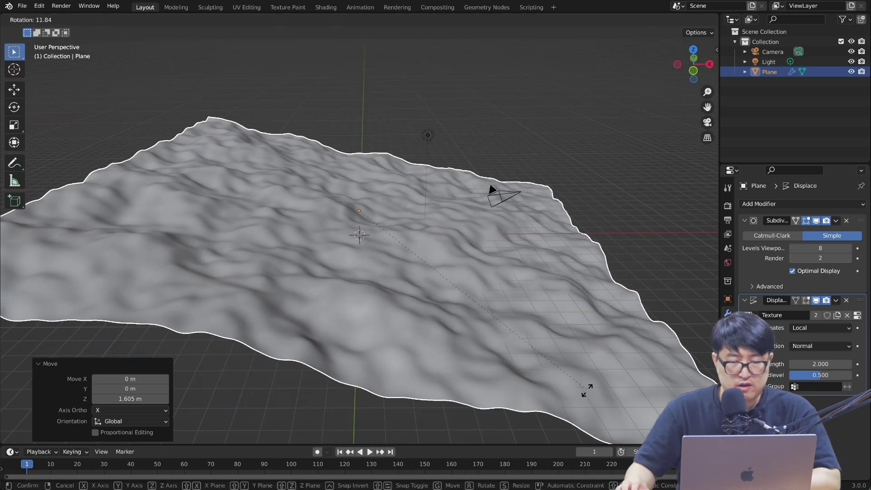
{"action": "left_click", "coordinate": [530, 414]}
{"action": "middle_click_drag", "start_coordinate": [531, 414], "coordinate": [525, 197]}
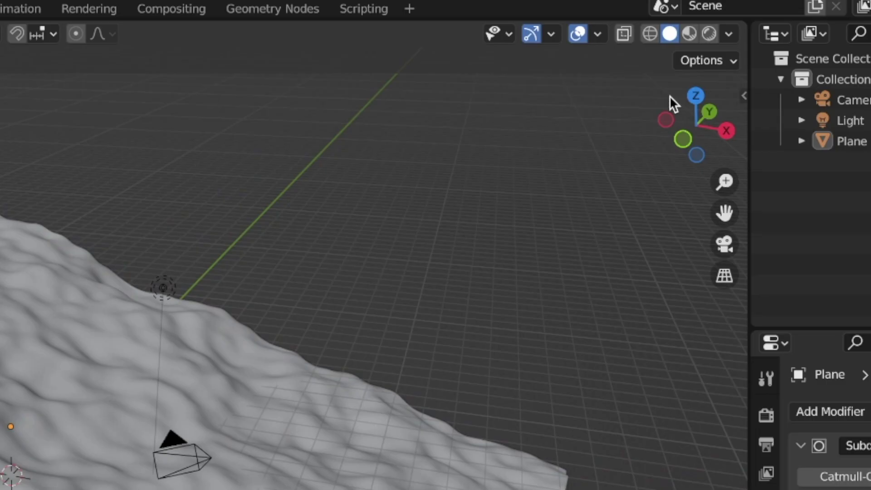
{"action": "left_click", "coordinate": [646, 19]}
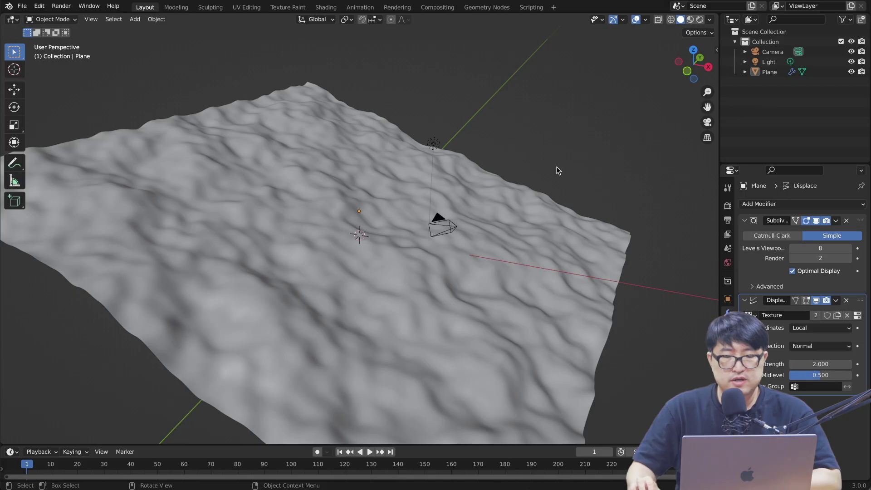
{"action": "mouse_move", "coordinate": [558, 169]}
{"action": "middle_mouse_down"}
{"action": "mouse_move", "coordinate": [562, 213]}
{"action": "mouse_move", "coordinate": [467, 212]}
{"action": "mouse_move", "coordinate": [295, 189]}
{"action": "middle_mouse_up"}
{"action": "left_click", "coordinate": [513, 222]}
{"action": "key", "text": "shift+a"}
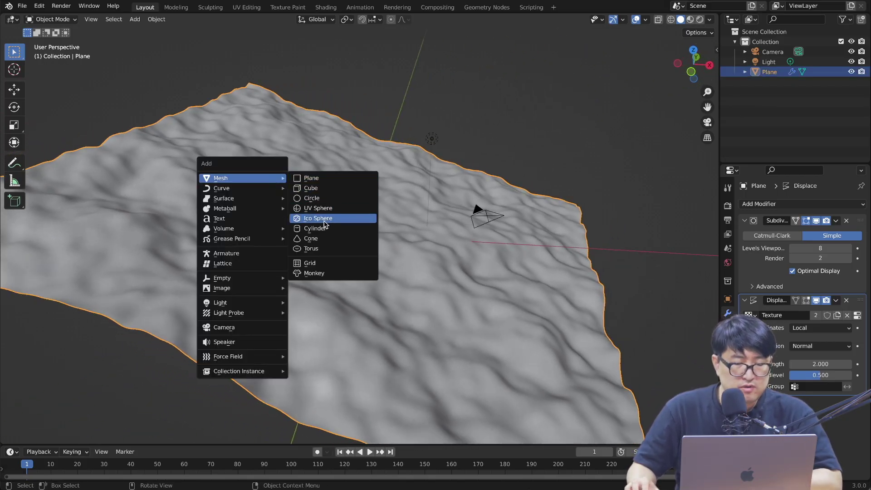
Step: Add a smooth-shaded UV sphere of 1.54 m radius raised about 7.98 m above the terrain
{"action": "left_click", "coordinate": [322, 209]}
{"action": "mouse_move", "coordinate": [322, 211]}
{"action": "middle_mouse_down"}
{"action": "mouse_move", "coordinate": [358, 202]}
{"action": "mouse_move", "coordinate": [375, 219]}
{"action": "middle_mouse_up"}
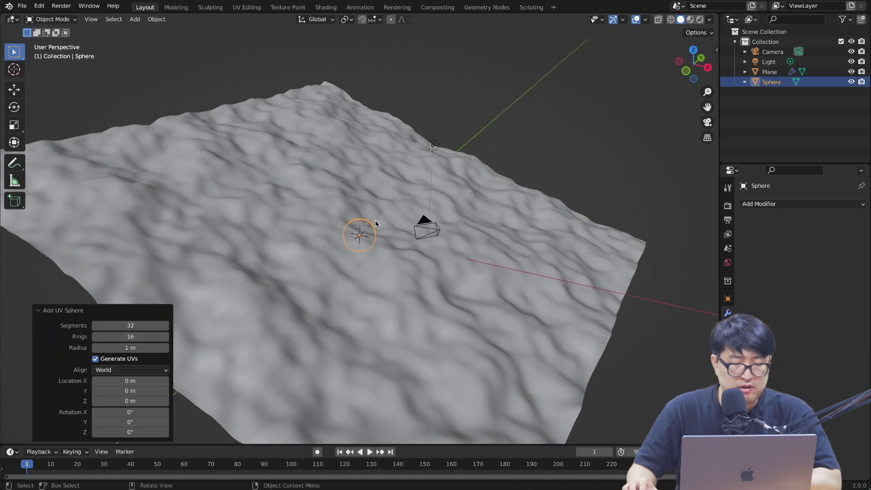
{"action": "left_click_drag", "start_coordinate": [130, 347], "coordinate": [151, 348]}
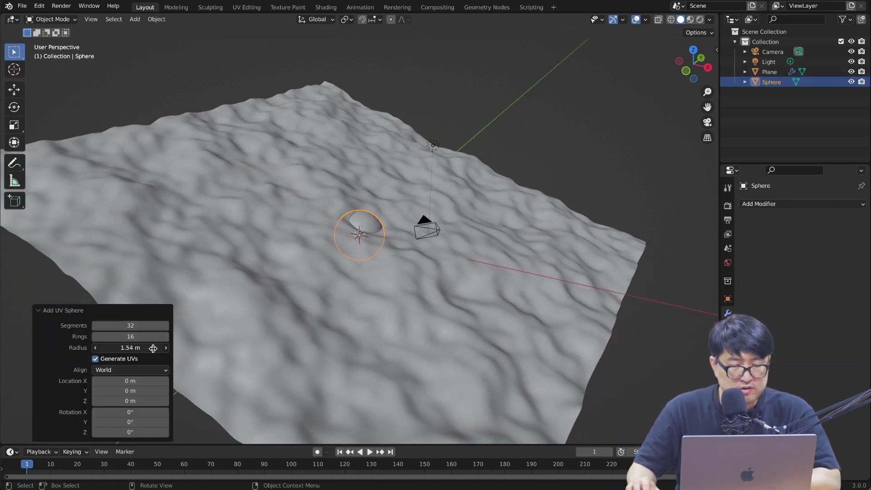
{"action": "key", "text": "g"}
{"action": "key", "text": "z"}
{"action": "left_click", "coordinate": [480, 221]}
{"action": "mouse_move", "coordinate": [480, 222]}
{"action": "middle_mouse_down"}
{"action": "mouse_move", "coordinate": [369, 103]}
{"action": "mouse_move", "coordinate": [550, 154]}
{"action": "mouse_move", "coordinate": [564, 194]}
{"action": "middle_mouse_up"}
{"action": "right_click", "coordinate": [368, 102]}
{"action": "left_click", "coordinate": [371, 105]}
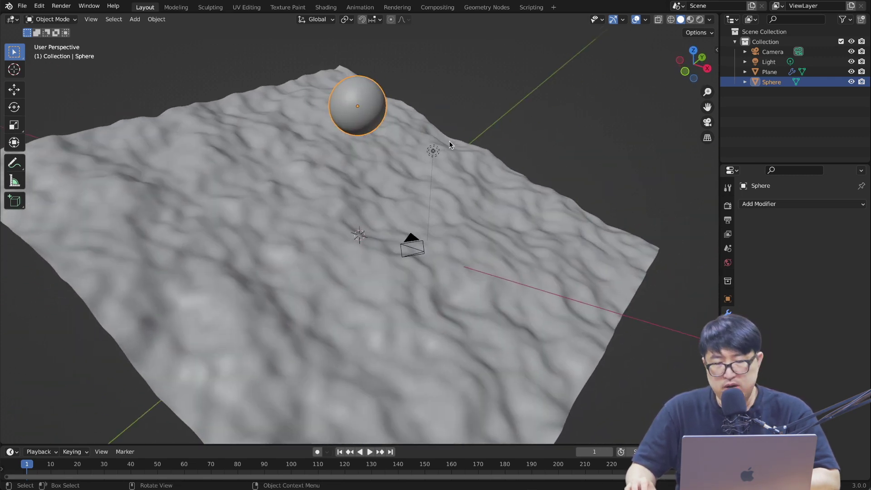
Step: Give the sphere its own Displace modifier using the existing Clouds 'Texture'
{"action": "left_click", "coordinate": [799, 205]}
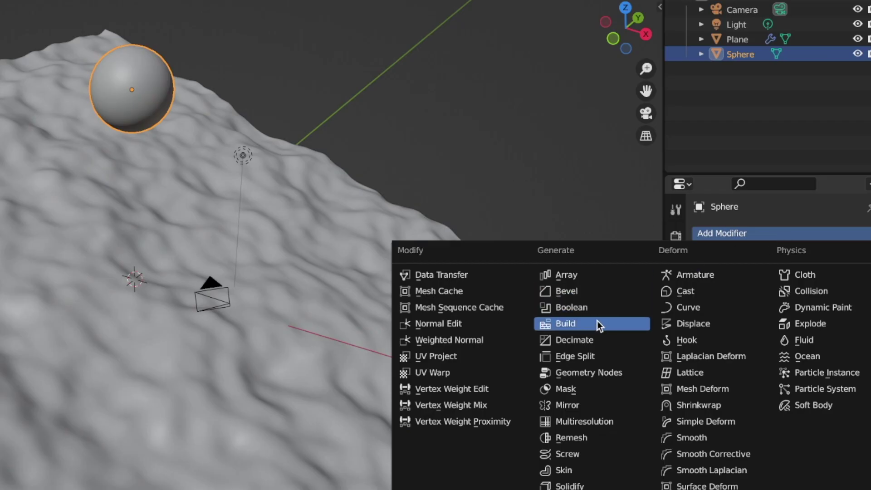
{"action": "left_click", "coordinate": [701, 323]}
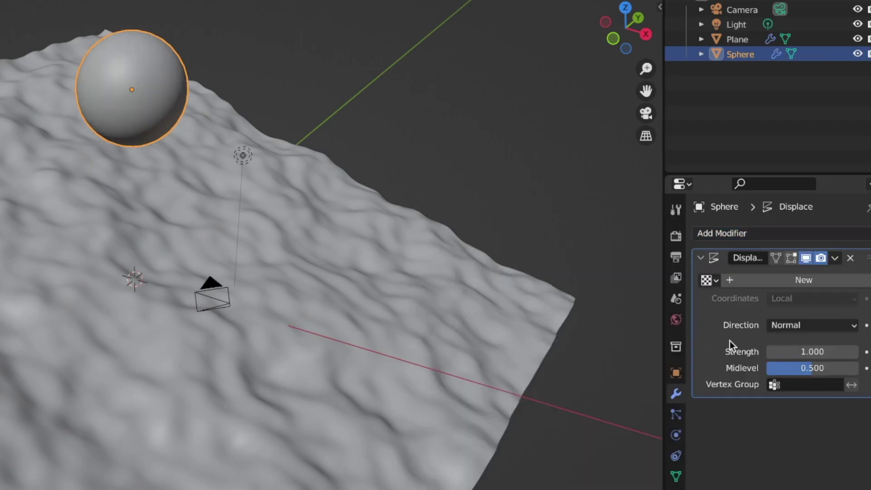
{"action": "left_click", "coordinate": [710, 281]}
{"action": "left_click", "coordinate": [644, 311]}
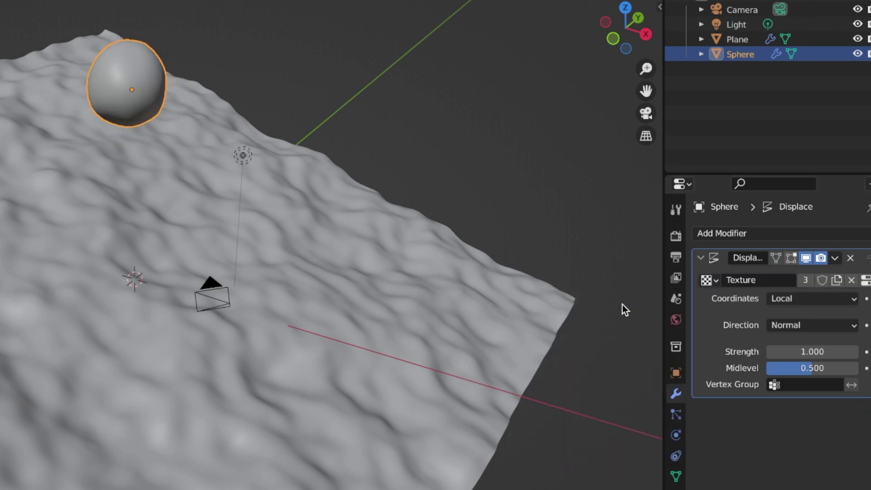
{"action": "middle_click_drag", "start_coordinate": [384, 174], "coordinate": [384, 174]}
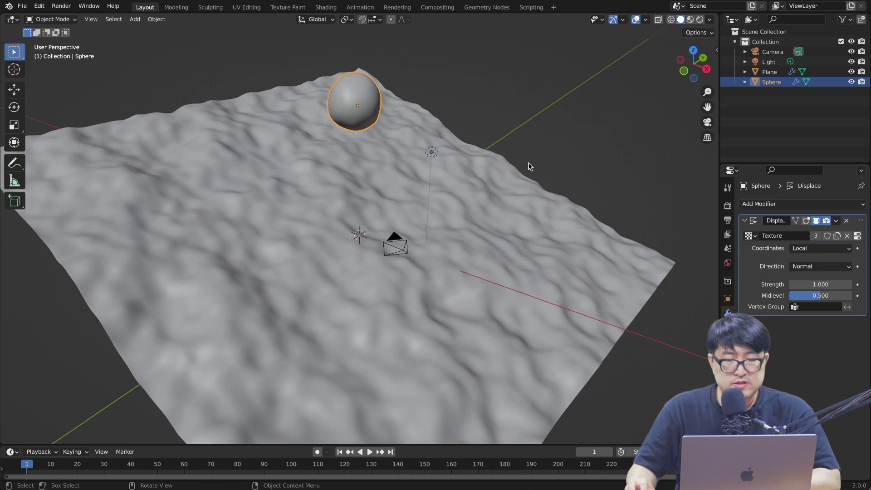
{"action": "middle_click_drag", "start_coordinate": [529, 166], "coordinate": [529, 166]}
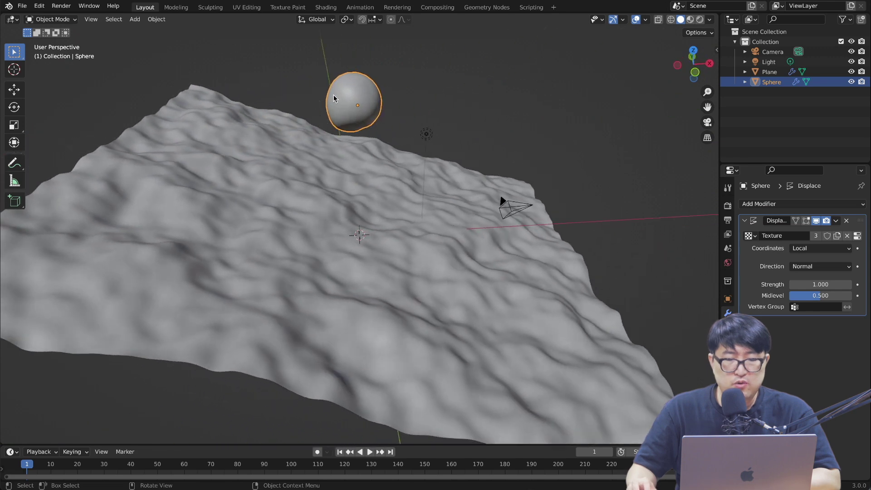
{"action": "left_click", "coordinate": [272, 226]}
{"action": "mouse_move", "coordinate": [272, 226]}
{"action": "middle_mouse_down"}
{"action": "mouse_move", "coordinate": [586, 197]}
{"action": "mouse_move", "coordinate": [508, 160]}
{"action": "middle_mouse_up"}
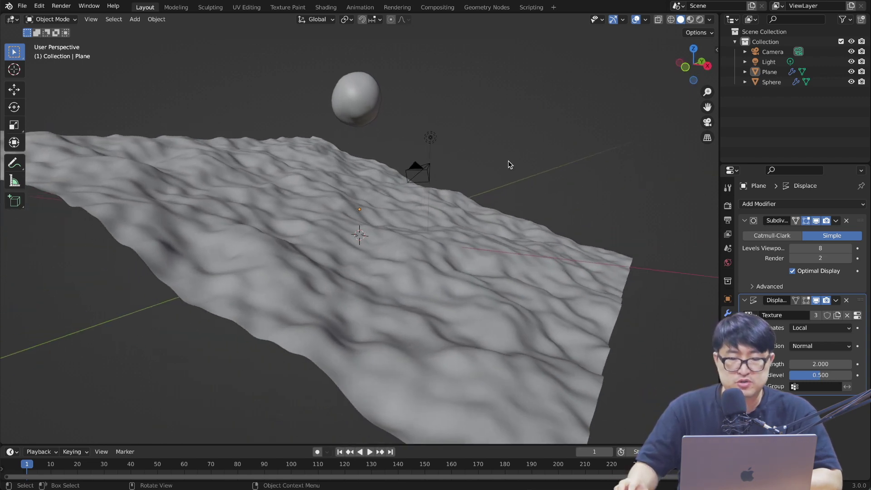
Step: Move the sphere above the higher left end of the terrain and make it an Active rigid body
{"action": "key", "text": "KP_1"}
{"action": "left_click", "coordinate": [355, 103]}
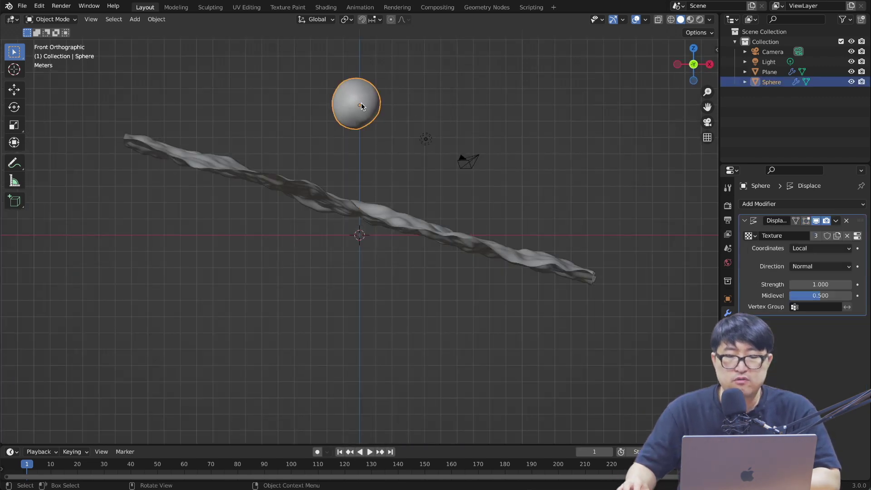
{"action": "left_click_drag", "start_coordinate": [347, 107], "coordinate": [148, 95]}
{"action": "left_click", "coordinate": [728, 343]}
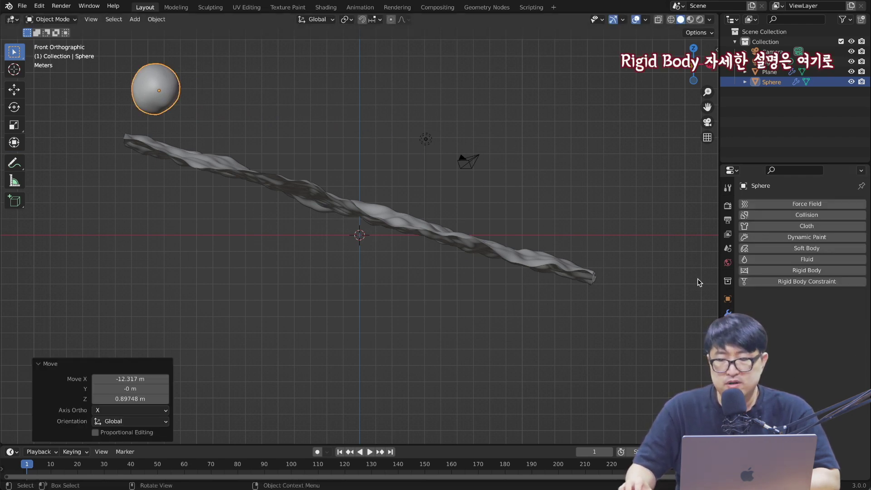
{"action": "middle_click_drag", "start_coordinate": [700, 282], "coordinate": [635, 204]}
{"action": "left_click", "coordinate": [806, 270]}
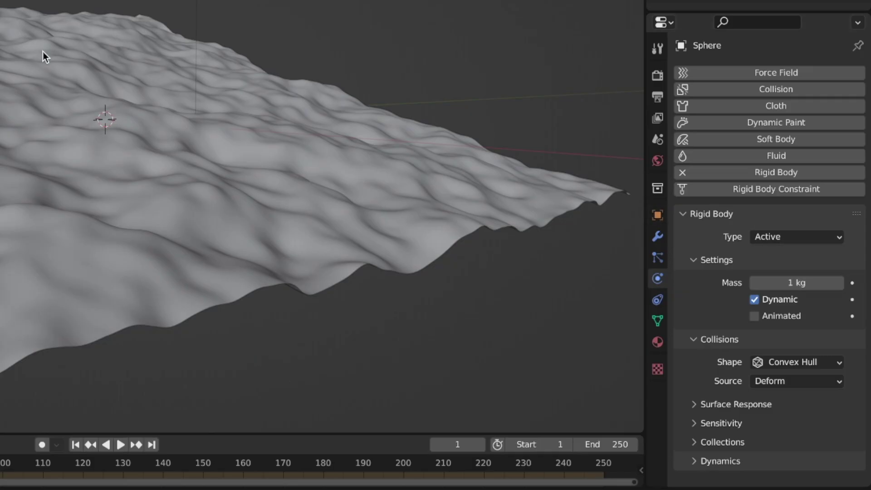
Step: Make the terrain plane a Passive rigid body
{"action": "left_click", "coordinate": [267, 202]}
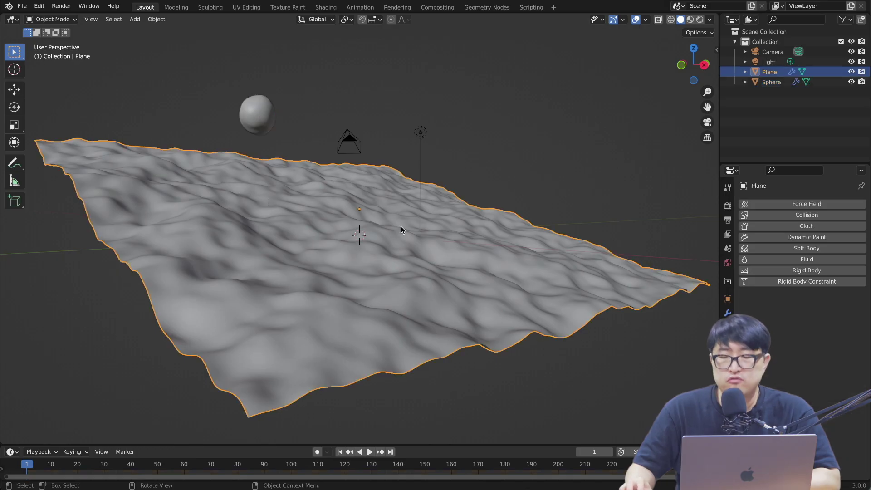
{"action": "left_click", "coordinate": [810, 271]}
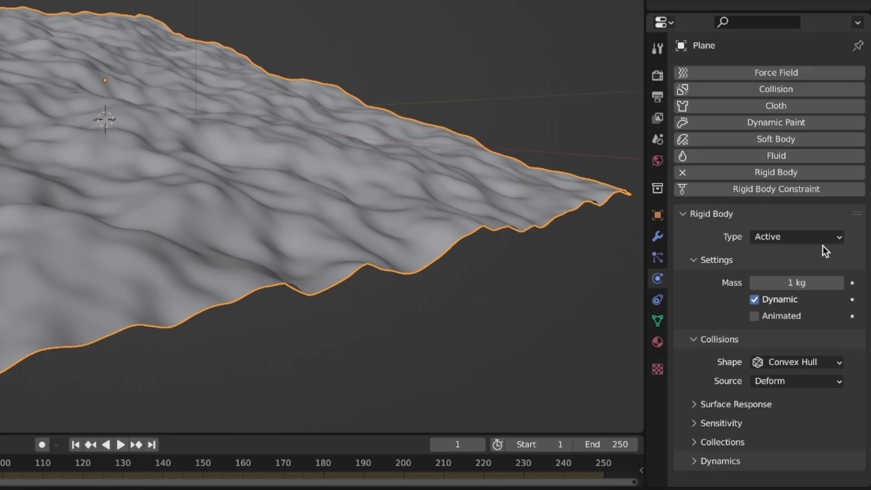
{"action": "left_click", "coordinate": [821, 243]}
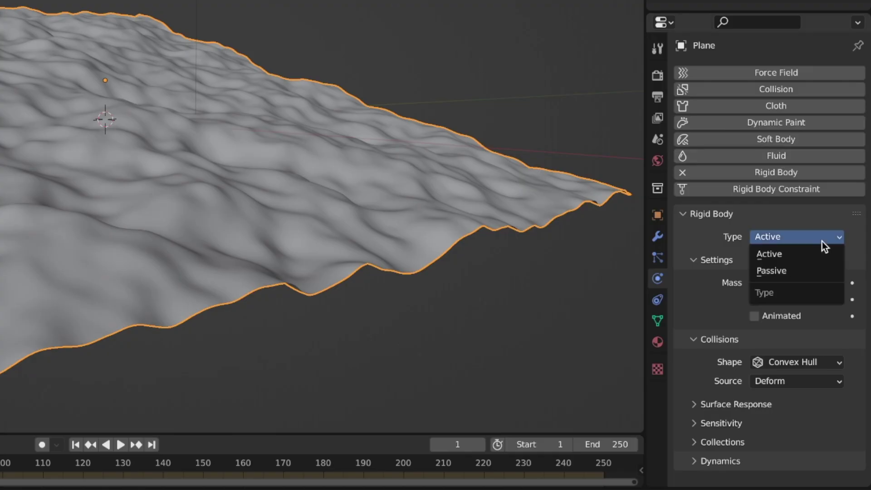
{"action": "left_click", "coordinate": [780, 270]}
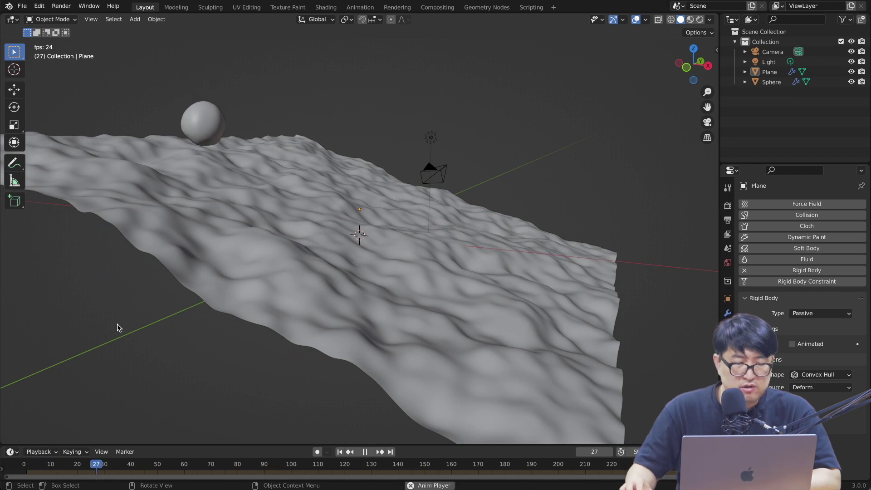
Step: Replay the fall simulation and inspect the sphere in front view, marking it with annotation strokes
{"action": "middle_click_drag", "start_coordinate": [117, 340], "coordinate": [206, 297]}
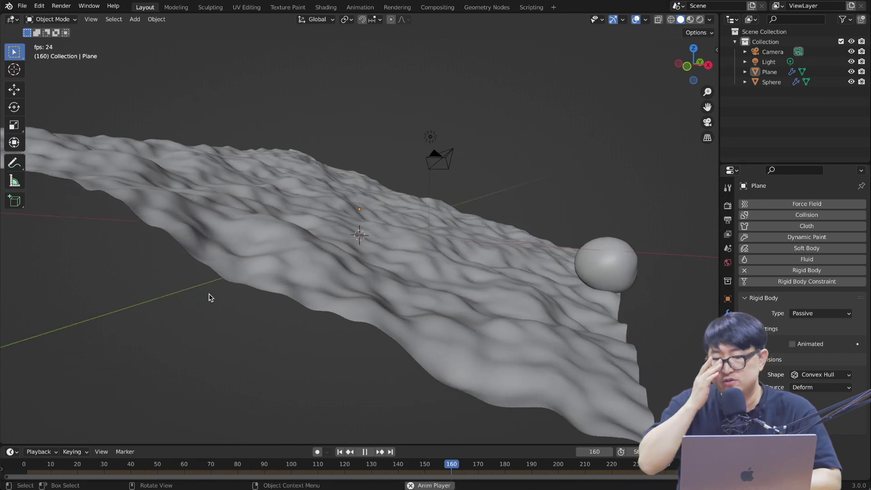
{"action": "key", "text": "space"}
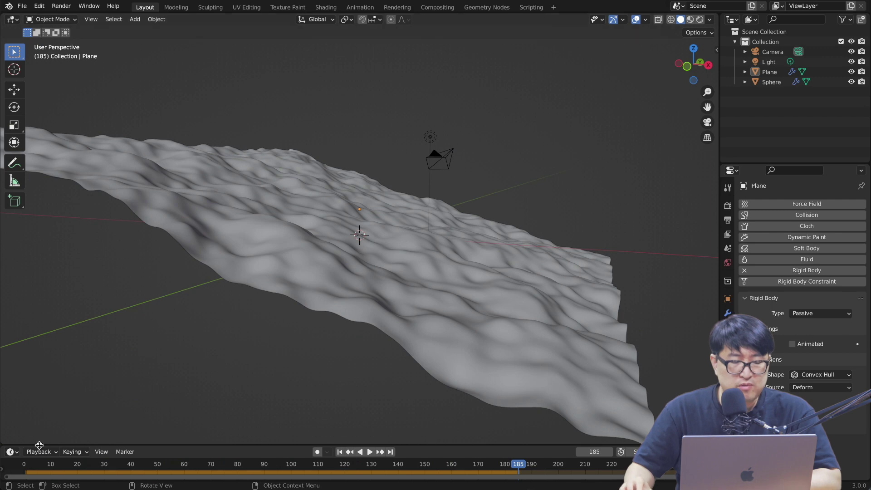
{"action": "left_click", "coordinate": [41, 462]}
{"action": "key", "text": "space"}
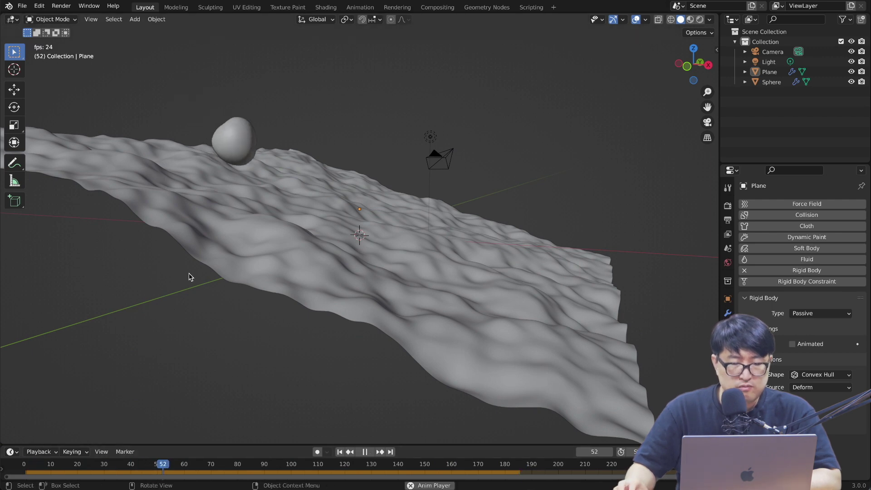
{"action": "key", "text": "space"}
{"action": "key", "text": "grave"}
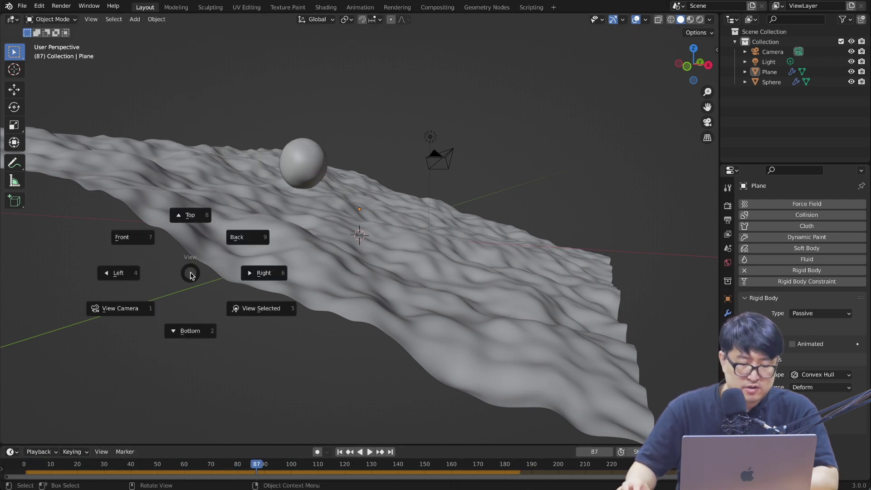
{"action": "key", "text": "f"}
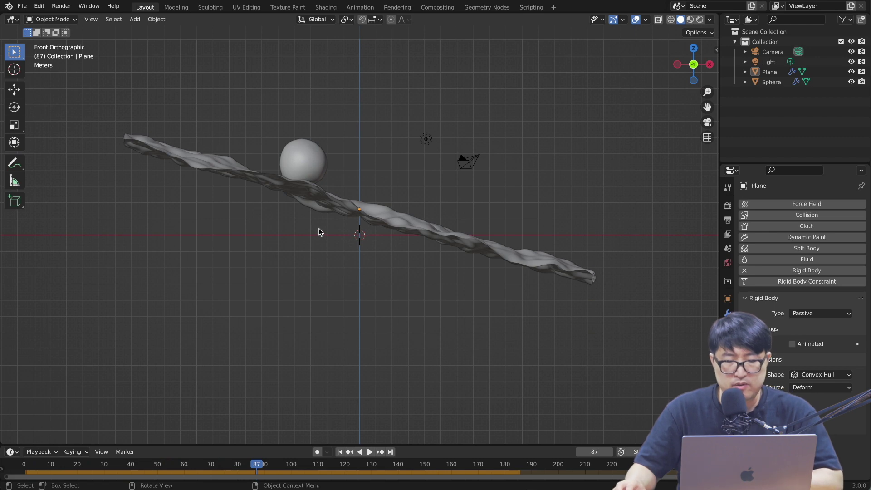
{"action": "key", "text": "space"}
{"action": "mouse_move", "coordinate": [319, 232]}
{"action": "middle_mouse_down"}
{"action": "mouse_move", "coordinate": [393, 219]}
{"action": "mouse_move", "coordinate": [593, 289]}
{"action": "middle_mouse_up"}
{"action": "scroll", "coordinate": [394, 219], "scroll_direction": "up", "scroll_amount": 3}
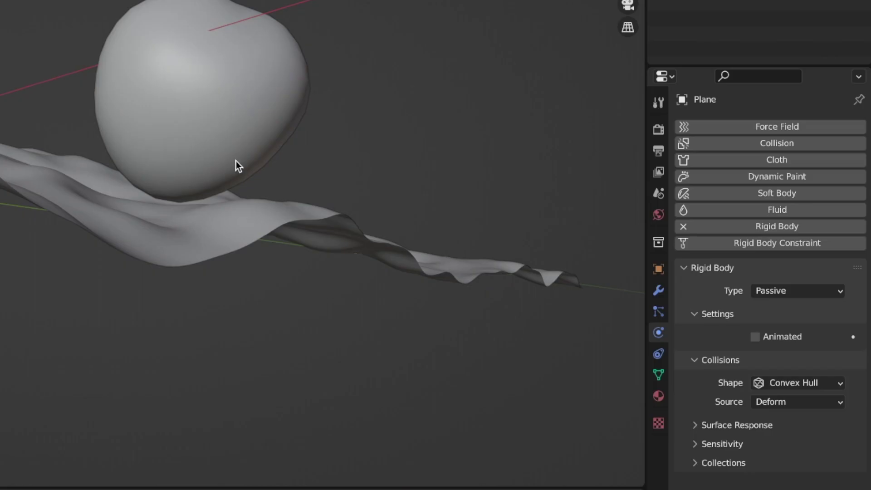
{"action": "left_click", "coordinate": [236, 144]}
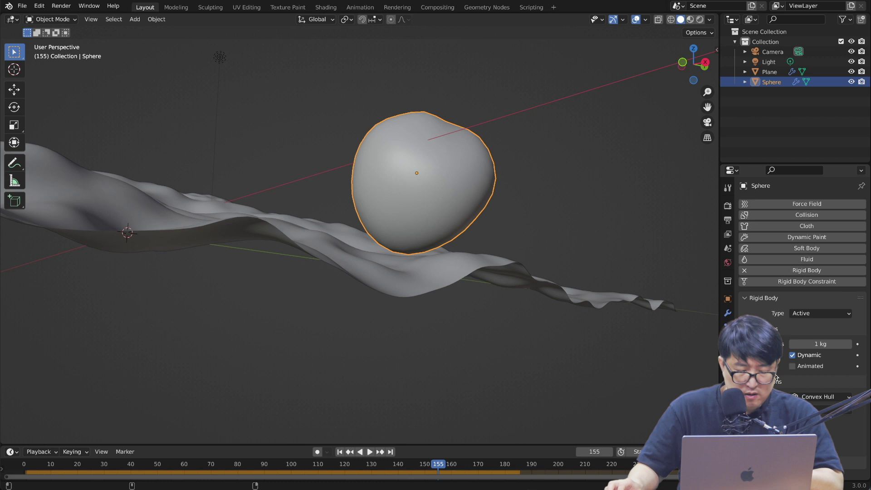
{"action": "left_click_drag", "start_coordinate": [430, 112], "coordinate": [348, 165]}
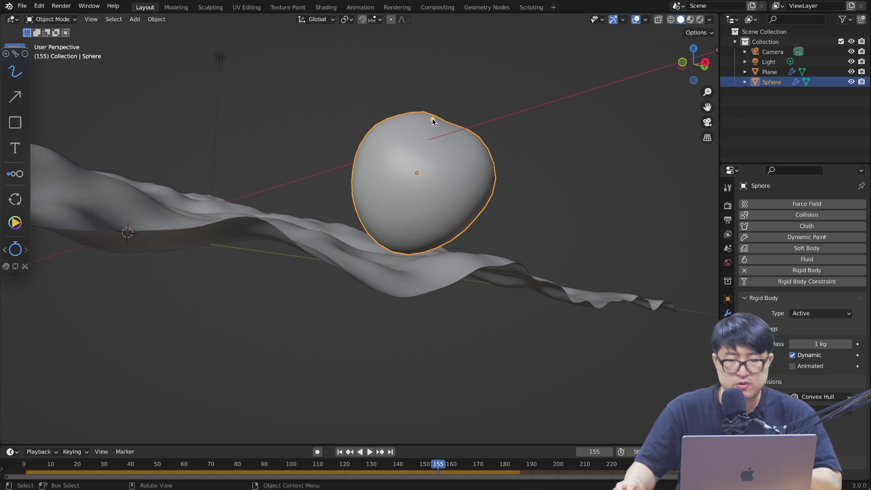
{"action": "left_click_drag", "start_coordinate": [369, 241], "coordinate": [380, 260]}
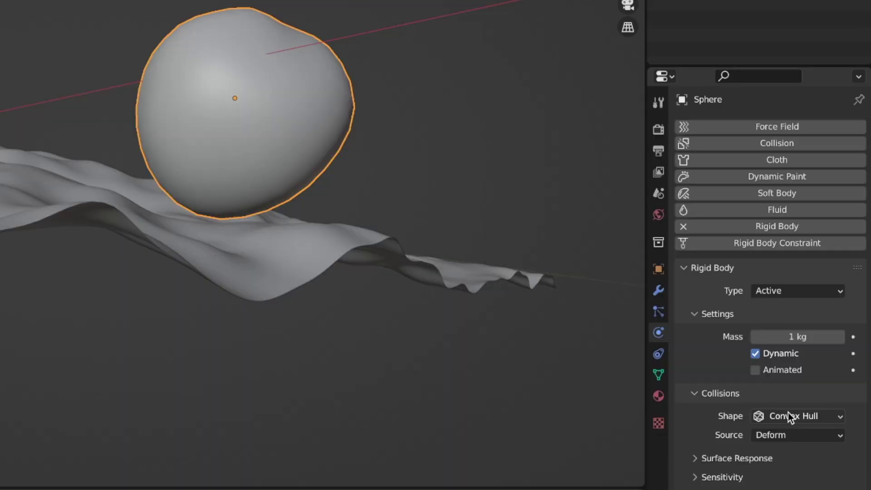
Step: Set the collision shape of both the sphere and the terrain plane to Mesh
{"action": "left_click", "coordinate": [789, 416]}
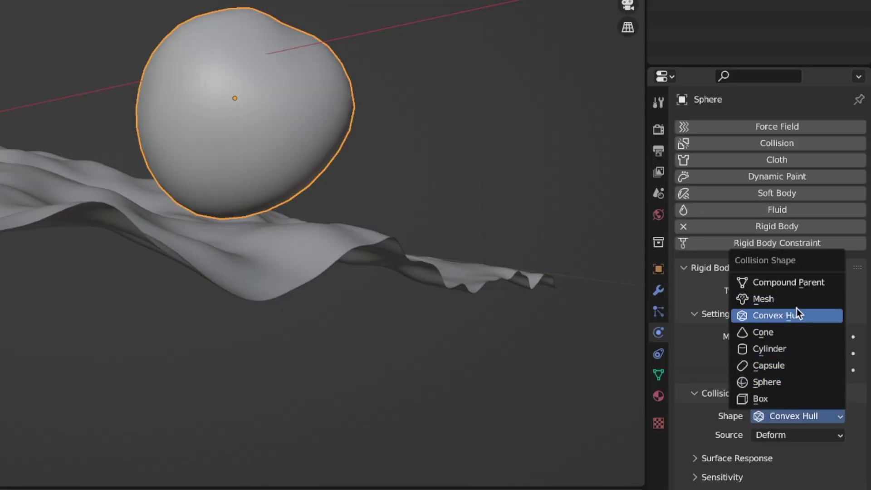
{"action": "left_click", "coordinate": [797, 299]}
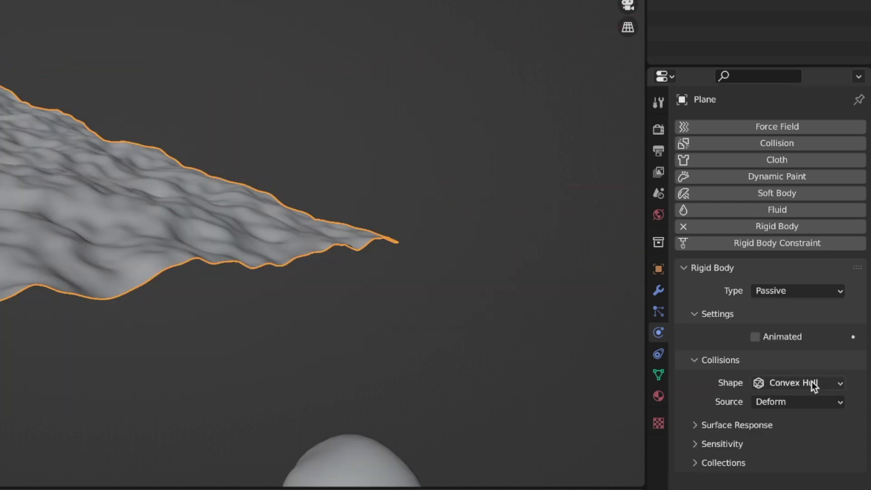
{"action": "left_click", "coordinate": [812, 382]}
{"action": "left_click", "coordinate": [792, 488]}
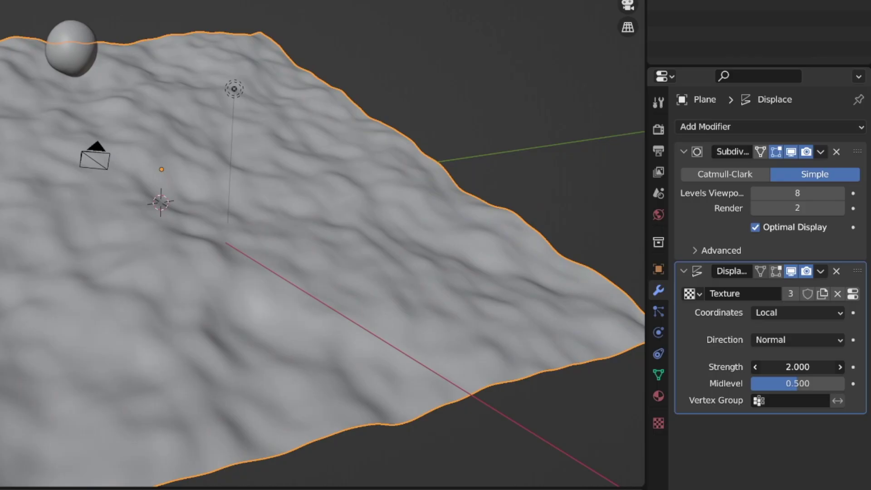
Step: Increase the terrain's Displace strength to 3.4
{"action": "left_click_drag", "start_coordinate": [816, 364], "coordinate": [844, 363]}
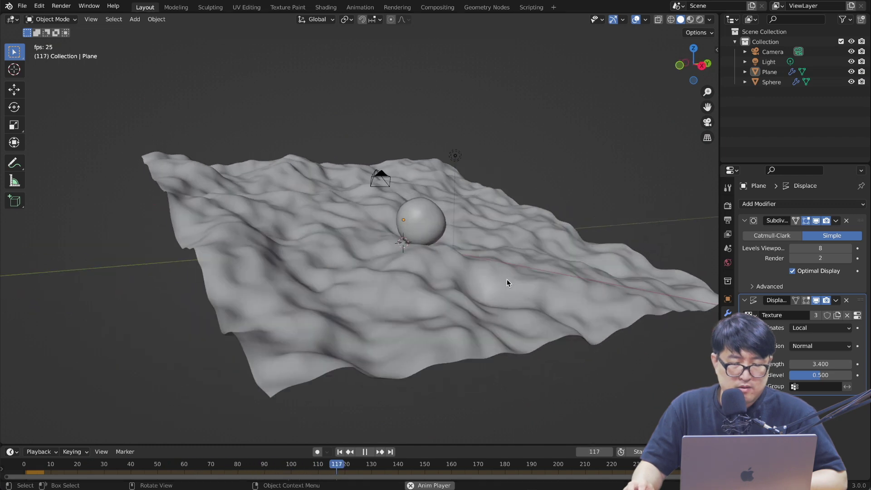
{"action": "scroll", "coordinate": [503, 282], "scroll_direction": "left", "scroll_amount": 5}
{"action": "scroll", "coordinate": [504, 282], "scroll_direction": "left", "scroll_amount": 5}
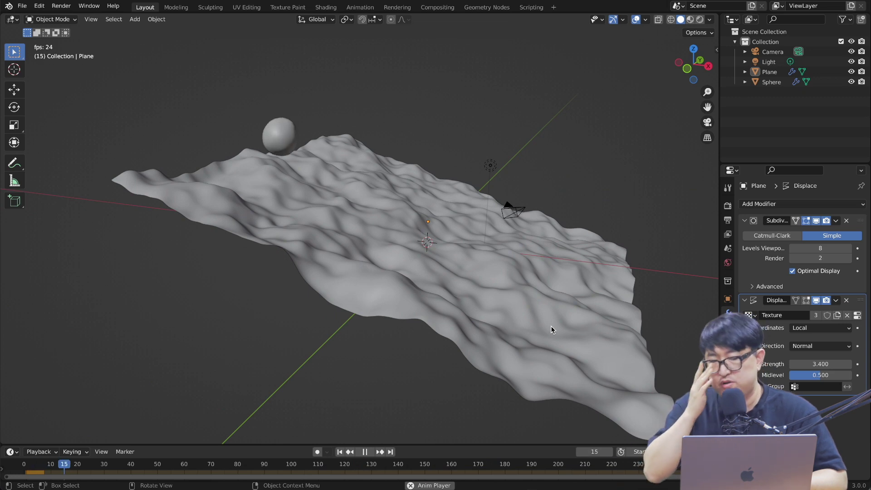
Step: Stop the test playback and select the sphere for baking
{"action": "key", "text": "Escape"}
{"action": "middle_click_drag", "start_coordinate": [550, 325], "coordinate": [499, 264]}
{"action": "left_click", "coordinate": [431, 229]}
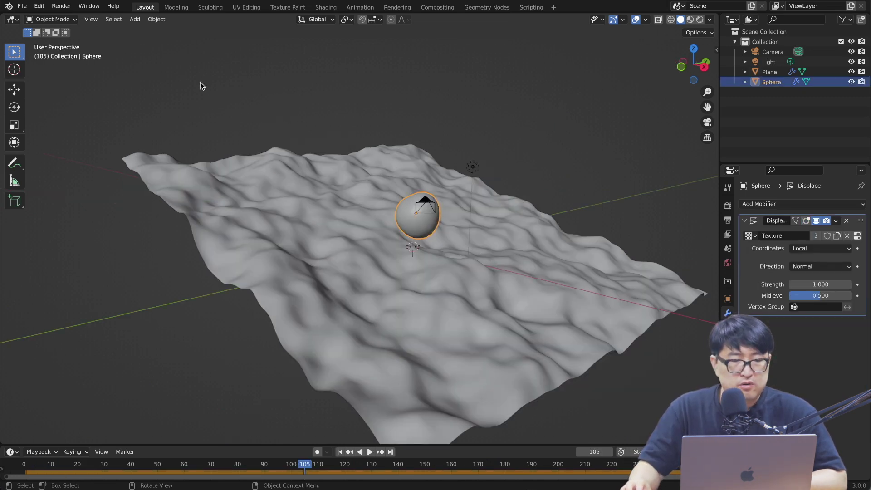
{"action": "left_click", "coordinate": [158, 23]}
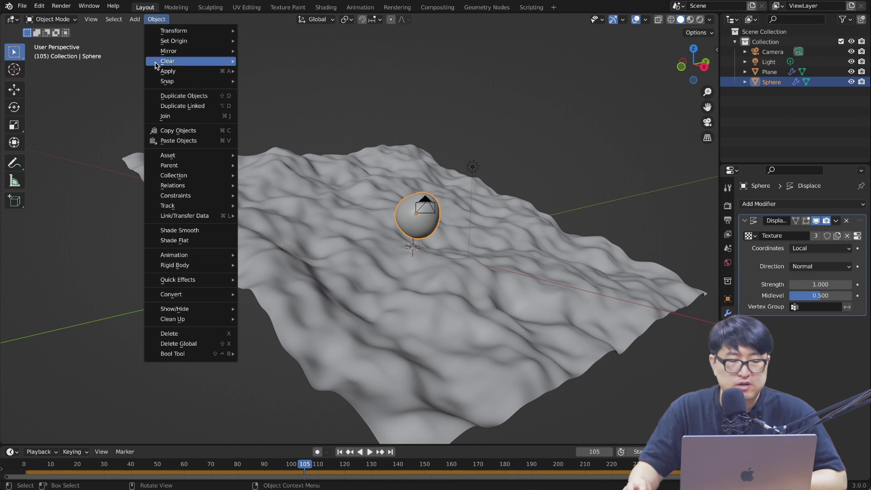
{"action": "mouse_move", "coordinate": [49, 189]}
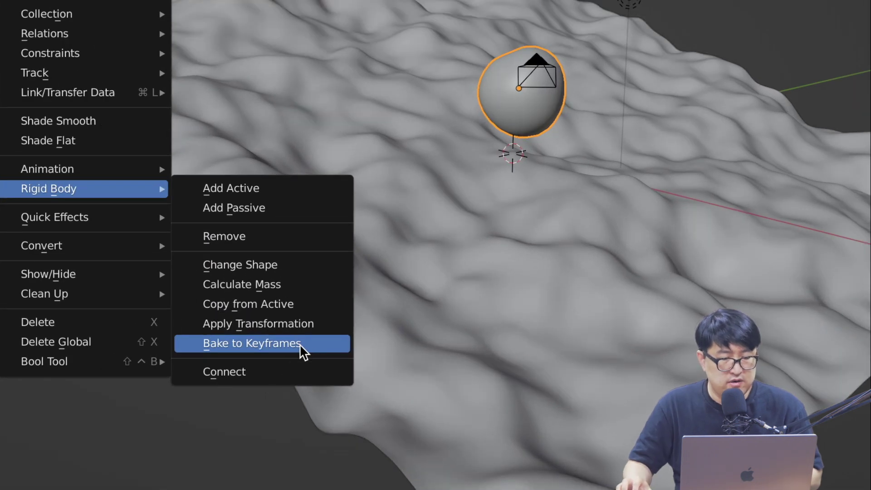
Step: Bake the sphere's rigid-body motion to keyframes for frames 1–250 and review the result
{"action": "left_click", "coordinate": [300, 344]}
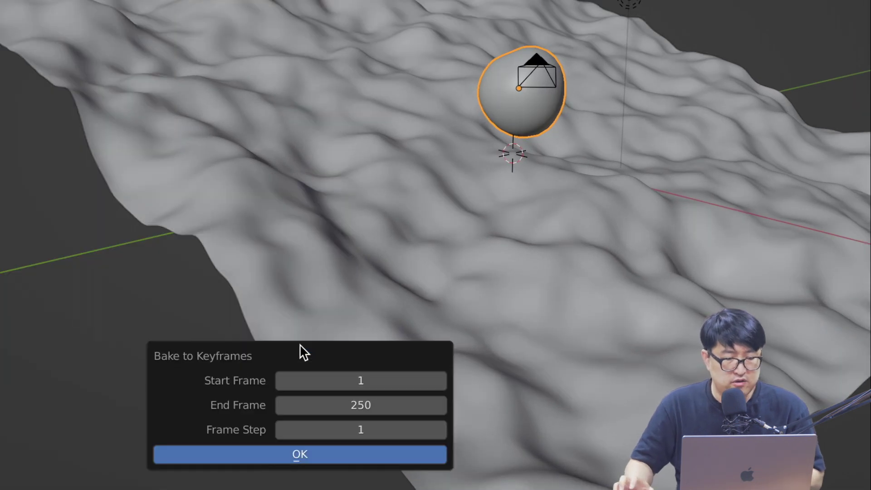
{"action": "left_click", "coordinate": [299, 455]}
{"action": "key", "text": "shift+Left"}
{"action": "key", "text": "space"}
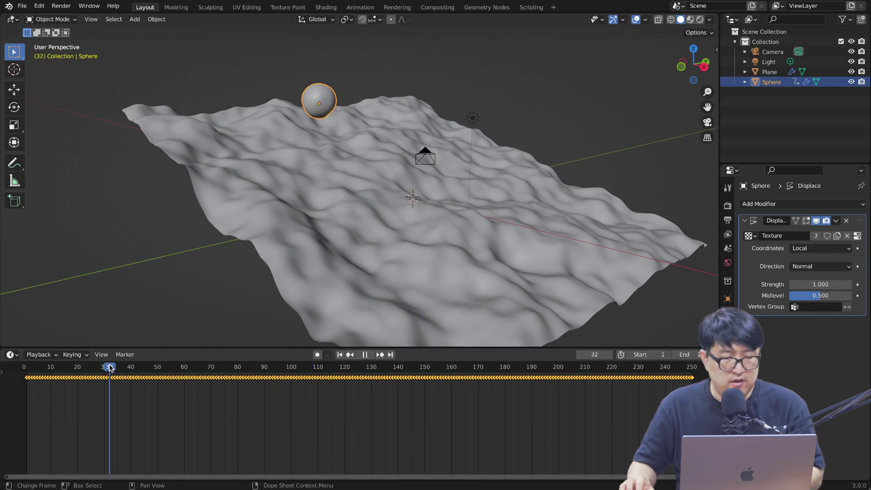
{"action": "mouse_move", "coordinate": [213, 370]}
{"action": "left_mouse_down"}
{"action": "mouse_move", "coordinate": [442, 369]}
{"action": "mouse_move", "coordinate": [291, 369]}
{"action": "mouse_move", "coordinate": [389, 369]}
{"action": "left_mouse_up"}
{"action": "middle_click_drag", "start_coordinate": [390, 272], "coordinate": [409, 290]}
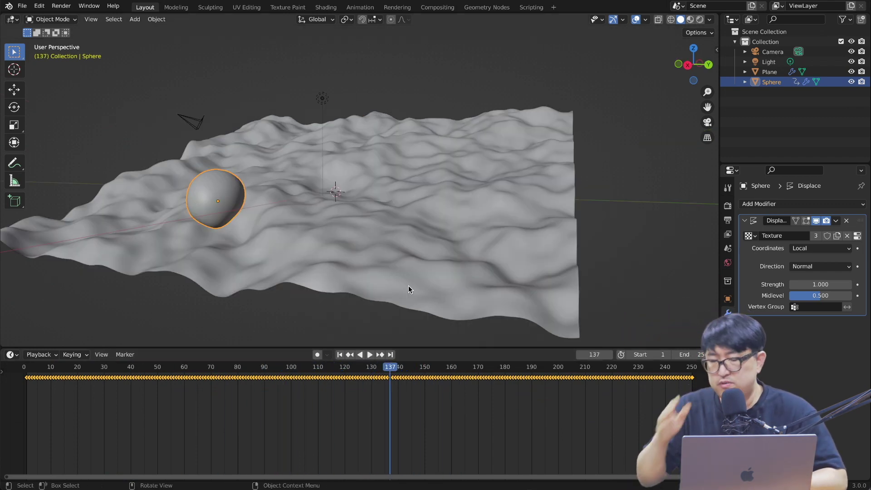
{"action": "left_click", "coordinate": [727, 341]}
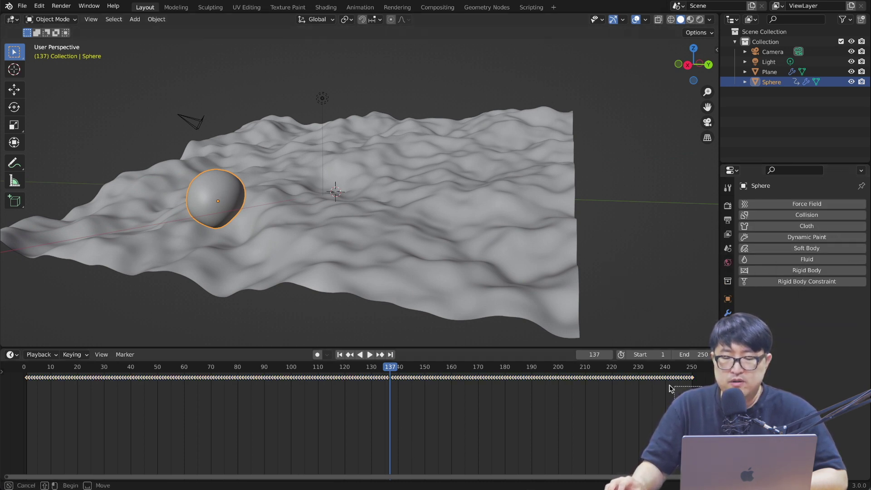
Step: Scale and shift the sphere's keyframes to span about frames 1–185, then preview
{"action": "mouse_move", "coordinate": [670, 388]}
{"action": "left_mouse_down"}
{"action": "mouse_move", "coordinate": [130, 394]}
{"action": "mouse_move", "coordinate": [18, 390]}
{"action": "mouse_move", "coordinate": [25, 370]}
{"action": "left_mouse_up"}
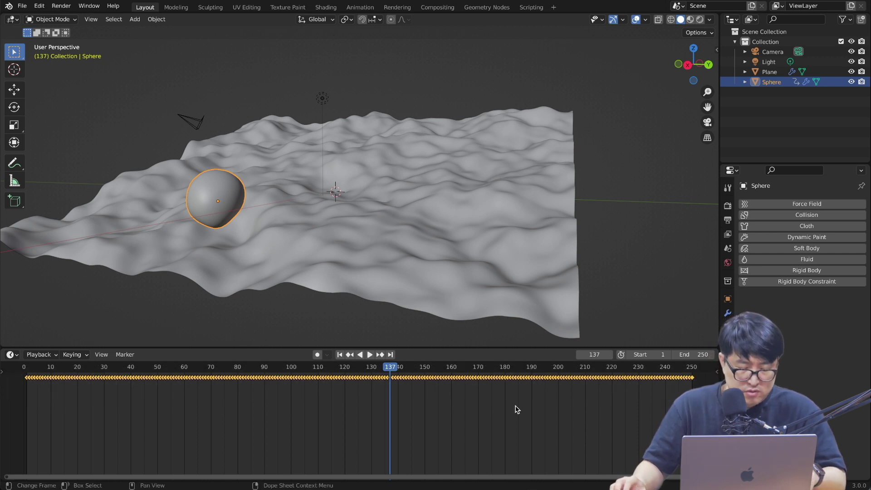
{"action": "key", "text": "s"}
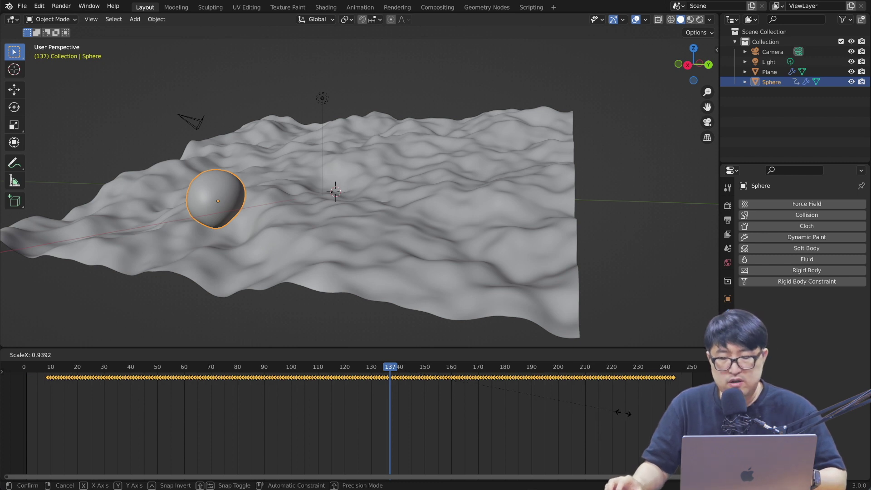
{"action": "left_click", "coordinate": [574, 416]}
{"action": "key", "text": "g"}
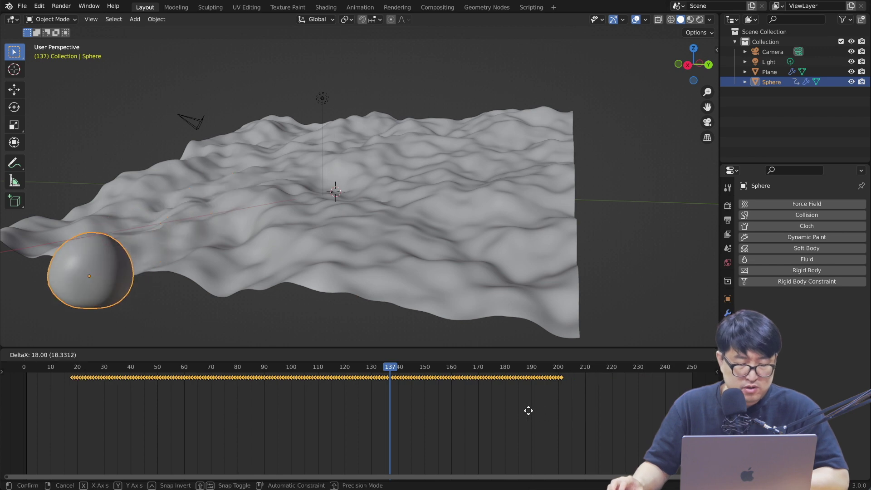
{"action": "left_click", "coordinate": [482, 410]}
{"action": "key", "text": "space"}
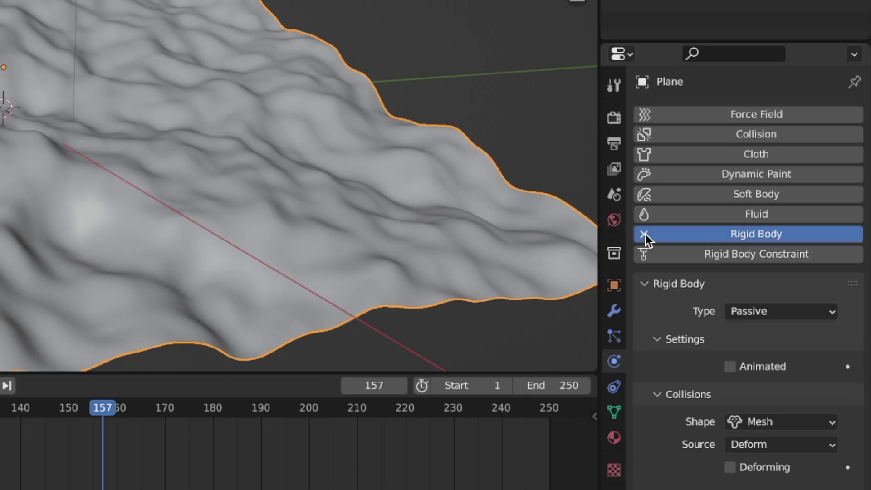
Step: Remove the Rigid Body physics from the terrain plane and replay the sphere's roll to frame 42
{"action": "left_click", "coordinate": [646, 235]}
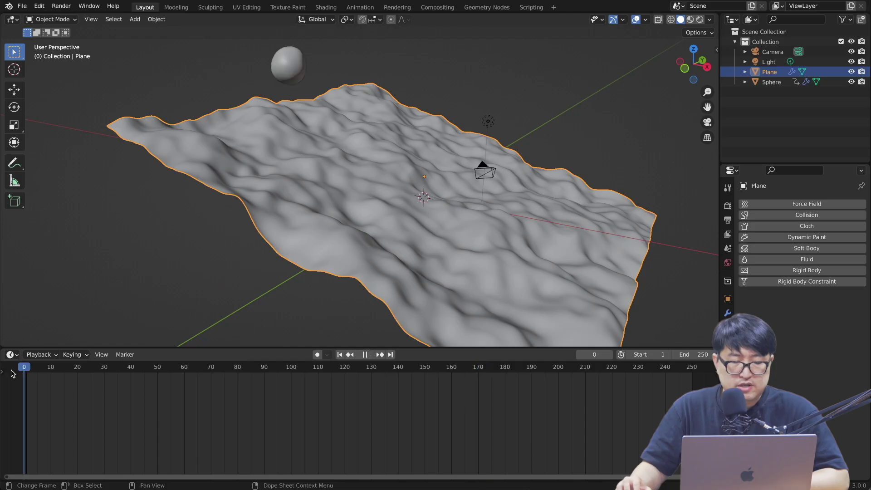
{"action": "key", "text": "Escape"}
{"action": "middle_click_drag", "start_coordinate": [272, 136], "coordinate": [328, 112]}
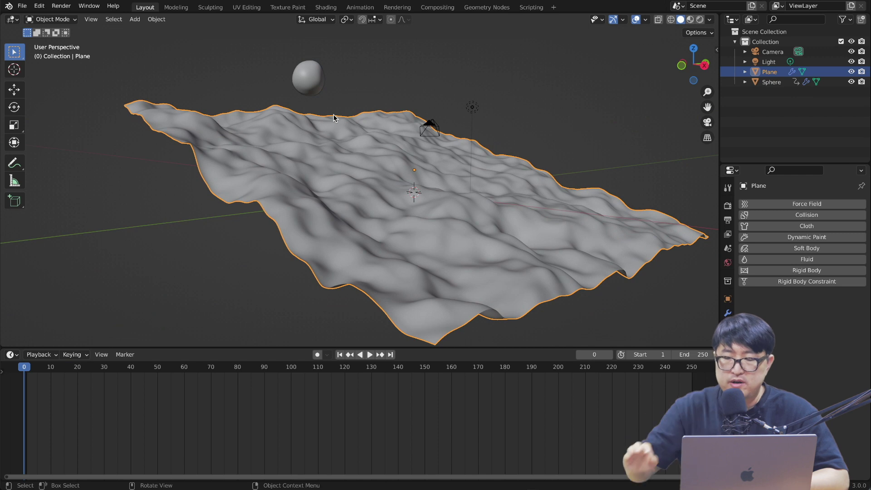
{"action": "mouse_move", "coordinate": [432, 152]}
{"action": "middle_mouse_down"}
{"action": "mouse_move", "coordinate": [347, 179]}
{"action": "mouse_move", "coordinate": [344, 136]}
{"action": "middle_mouse_up"}
{"action": "key", "text": "space"}
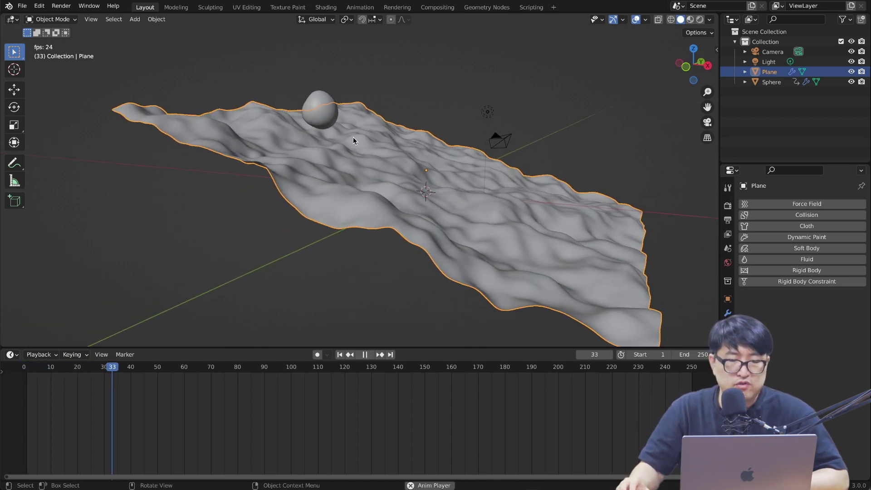
{"action": "key", "text": "space"}
{"action": "left_click", "coordinate": [245, 257]}
{"action": "mouse_move", "coordinate": [245, 258]}
{"action": "middle_mouse_down"}
{"action": "mouse_move", "coordinate": [363, 175]}
{"action": "mouse_move", "coordinate": [381, 176]}
{"action": "middle_mouse_up"}
Step: Raise the terrain plane vertically to a Z position of 1.5197 m
{"action": "left_click", "coordinate": [380, 187]}
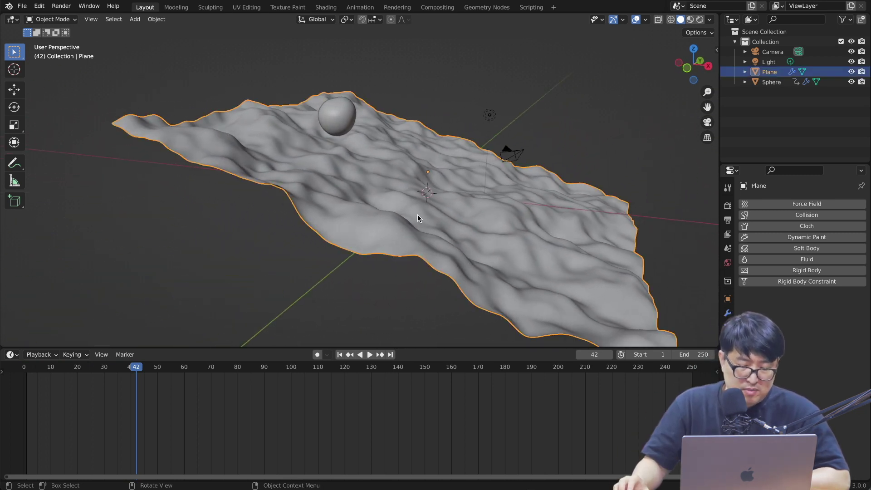
{"action": "key", "text": "g"}
{"action": "key", "text": "z"}
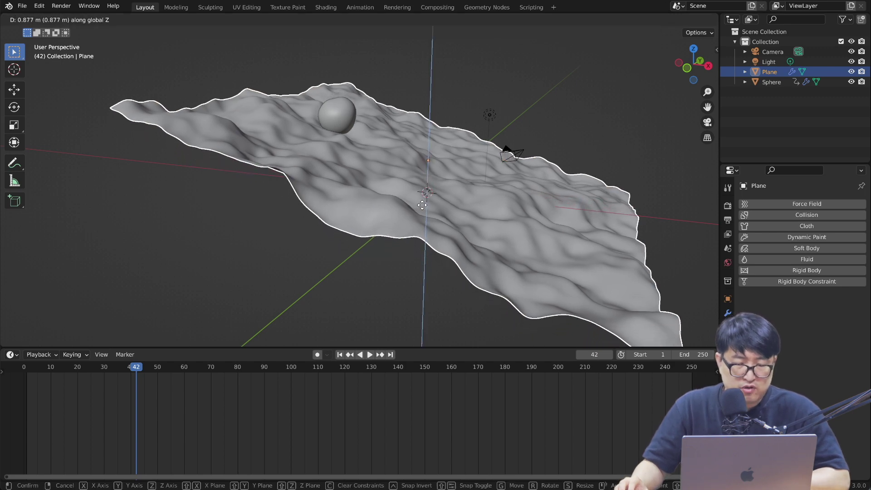
{"action": "left_click", "coordinate": [527, 202]}
{"action": "middle_click_drag", "start_coordinate": [527, 202], "coordinate": [527, 207]}
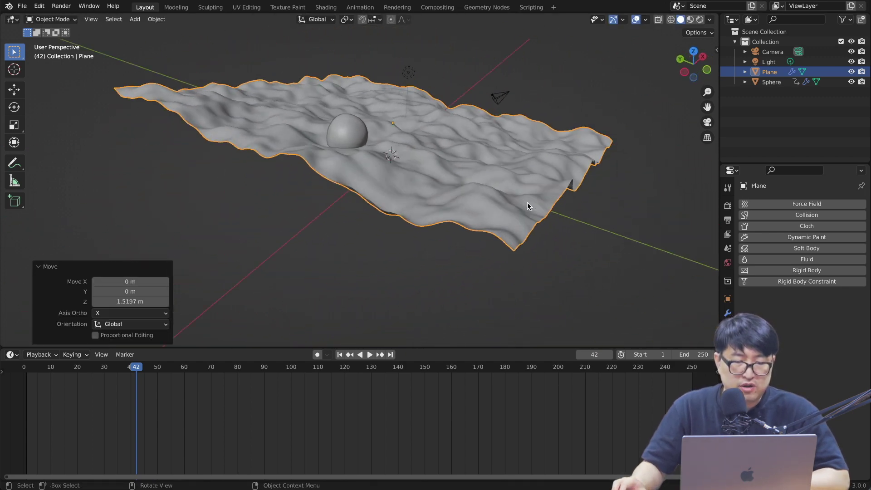
{"action": "scroll", "coordinate": [527, 202], "scroll_direction": "up", "scroll_amount": 5}
{"action": "scroll", "coordinate": [527, 202], "scroll_direction": "up", "scroll_amount": 5}
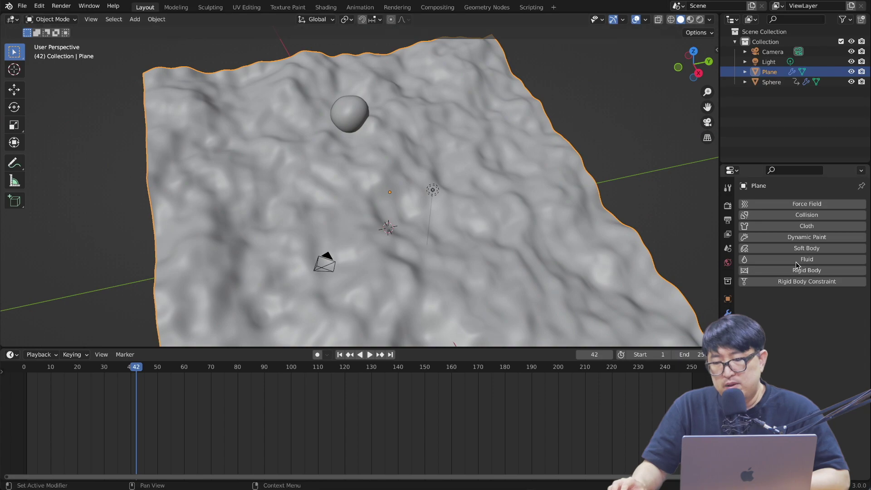
Step: Enable Dynamic Paint on the terrain plane and make it a canvas
{"action": "left_click", "coordinate": [806, 237]}
{"action": "middle_click_drag", "start_coordinate": [497, 244], "coordinate": [508, 233]}
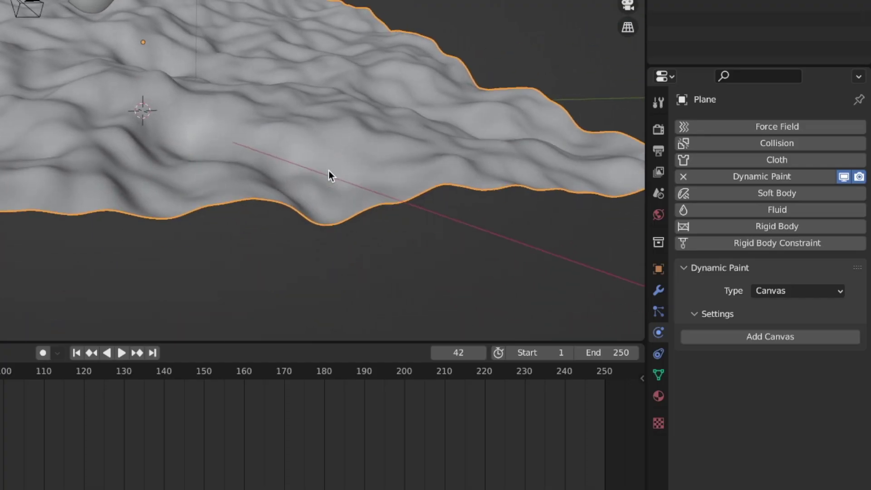
{"action": "left_click", "coordinate": [784, 329]}
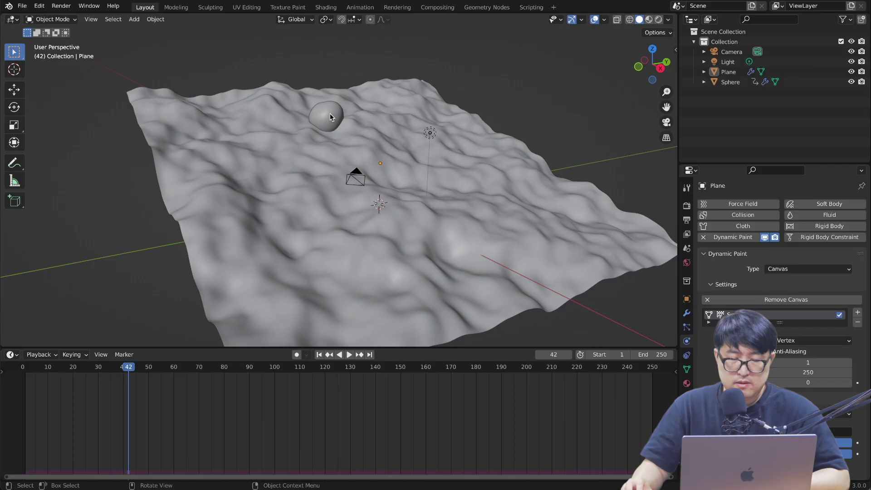
Step: Enable Dynamic Paint on the sphere and make it a Brush
{"action": "left_click", "coordinate": [330, 116]}
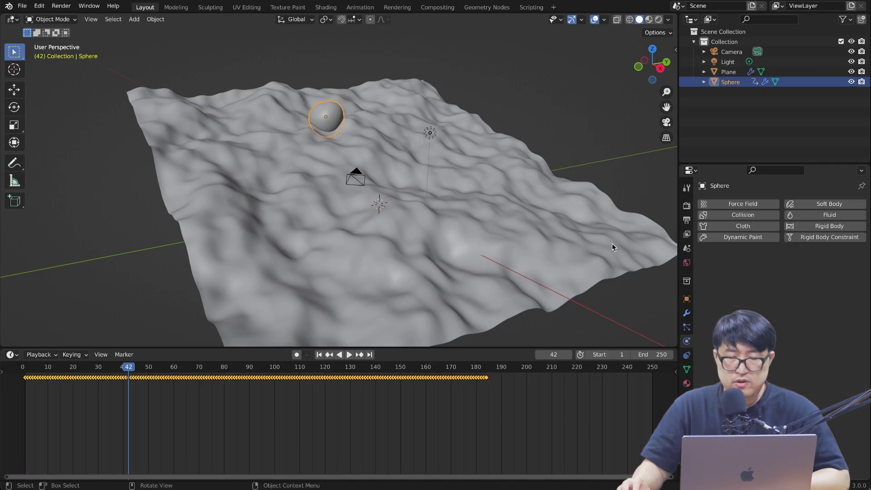
{"action": "left_click", "coordinate": [732, 236]}
{"action": "left_click", "coordinate": [803, 271]}
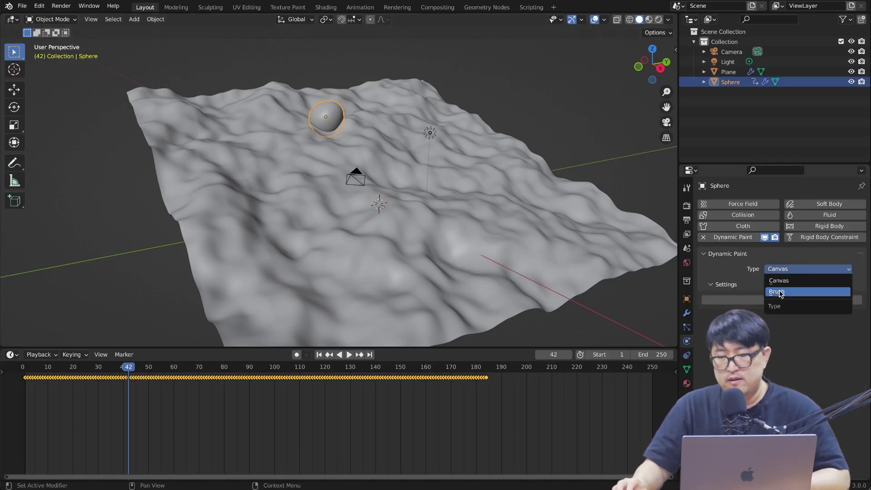
{"action": "left_click", "coordinate": [798, 289]}
{"action": "middle_click_drag", "start_coordinate": [415, 276], "coordinate": [434, 213]}
{"action": "left_click", "coordinate": [796, 301]}
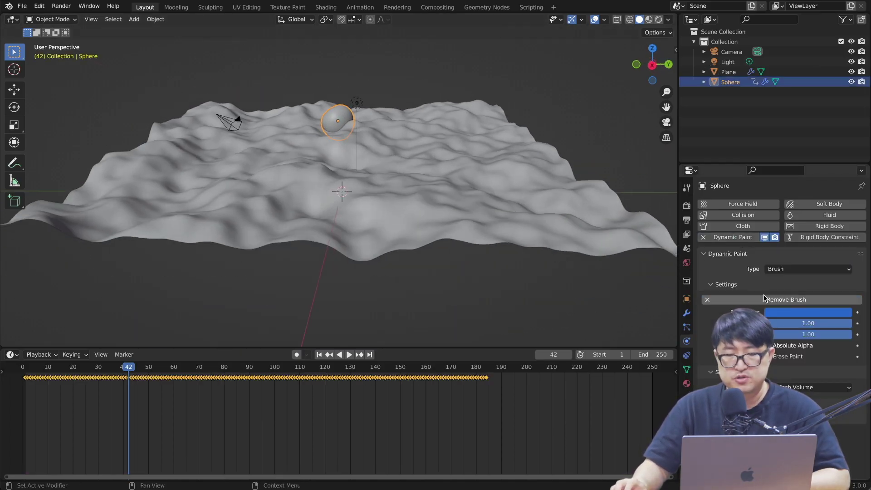
Step: Set the plane's Dynamic Paint canvas surface type to Displace
{"action": "middle_click_drag", "start_coordinate": [388, 230], "coordinate": [454, 235]}
{"action": "left_click", "coordinate": [454, 235]}
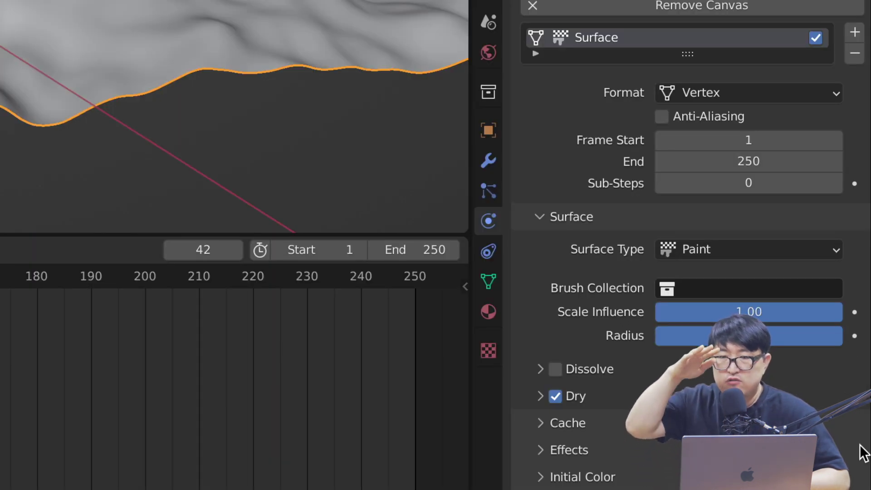
{"action": "left_click", "coordinate": [750, 254]}
{"action": "left_click", "coordinate": [737, 293]}
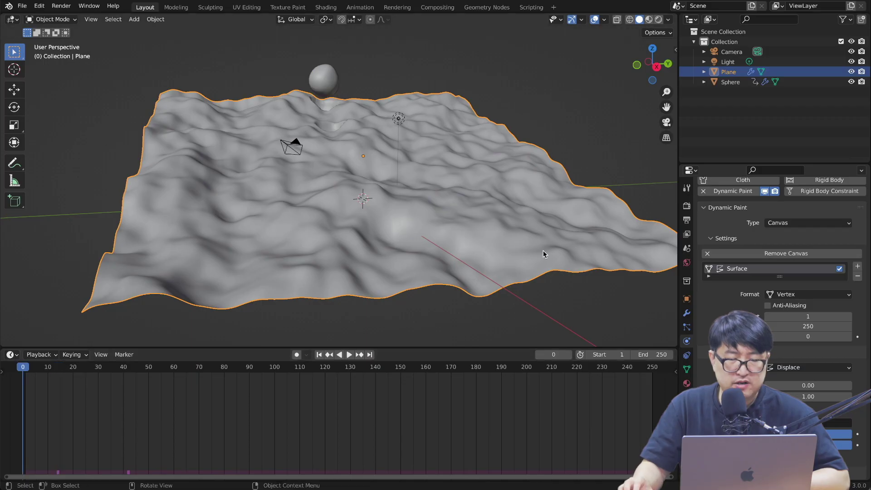
Step: Play the animation to check the trench, lower the plane slightly along Z, and replay
{"action": "key", "text": "space"}
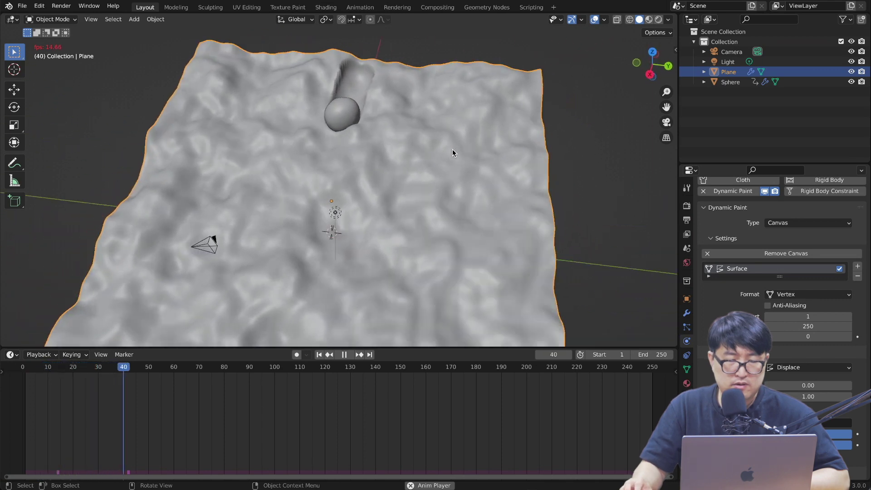
{"action": "middle_click_drag", "start_coordinate": [453, 149], "coordinate": [449, 151]}
{"action": "key", "text": "space"}
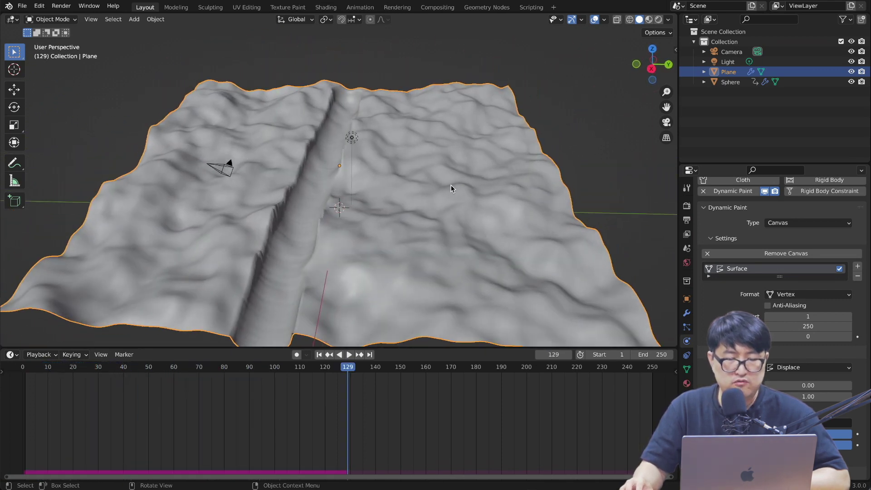
{"action": "key", "text": "g"}
{"action": "key", "text": "z"}
{"action": "left_click", "coordinate": [406, 232]}
{"action": "left_click", "coordinate": [82, 371]}
{"action": "key", "text": "space"}
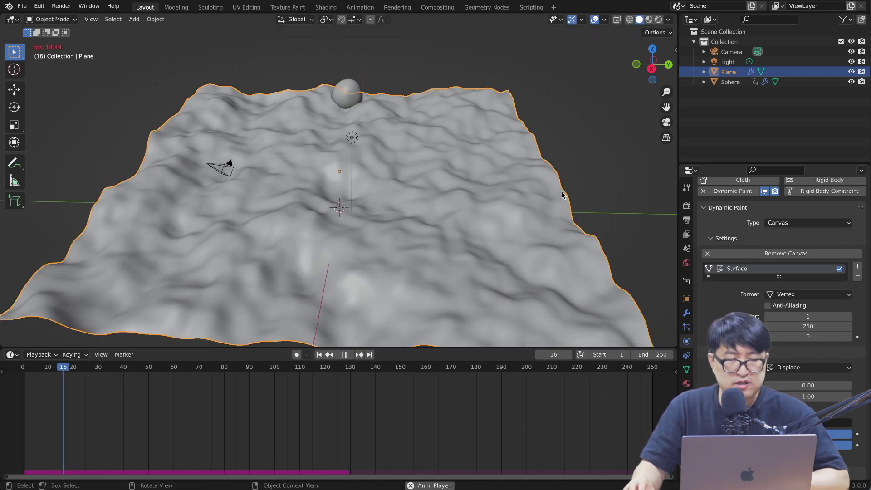
{"action": "middle_click_drag", "start_coordinate": [510, 195], "coordinate": [511, 195]}
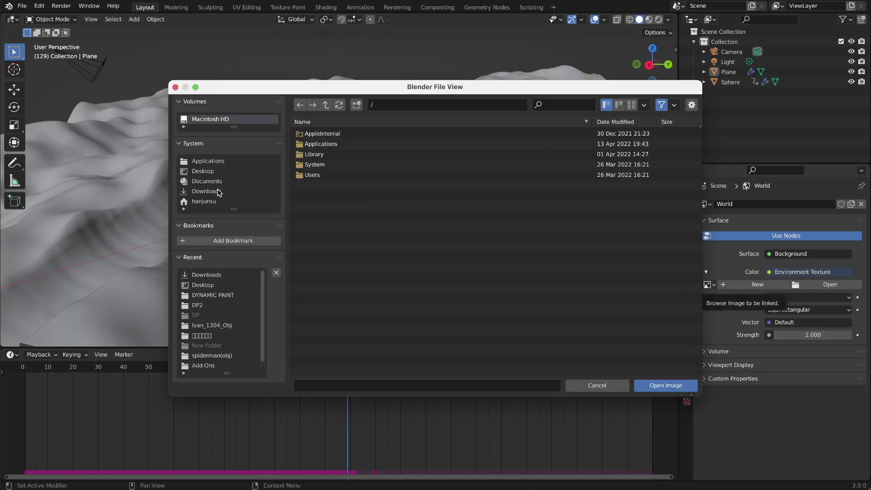
Step: Load snowy_field_4k.exr from Downloads as the world sky and switch to Rendered shading
{"action": "left_click", "coordinate": [207, 191]}
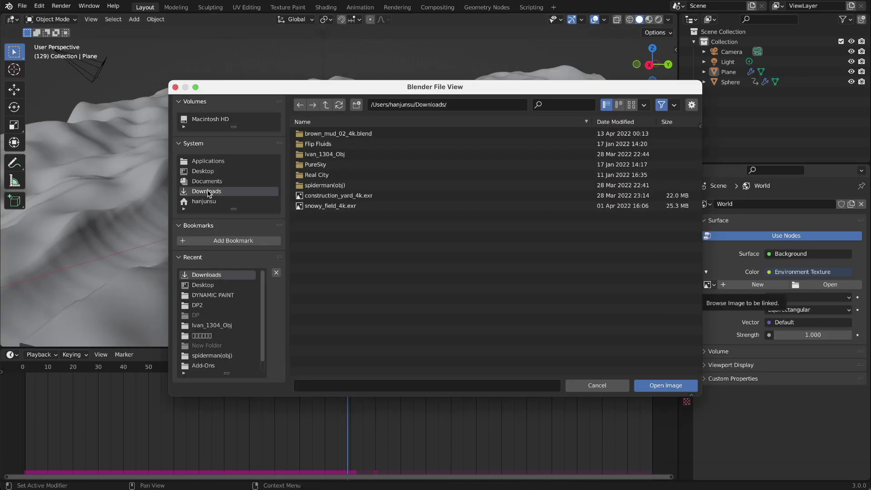
{"action": "double_click", "coordinate": [336, 205]}
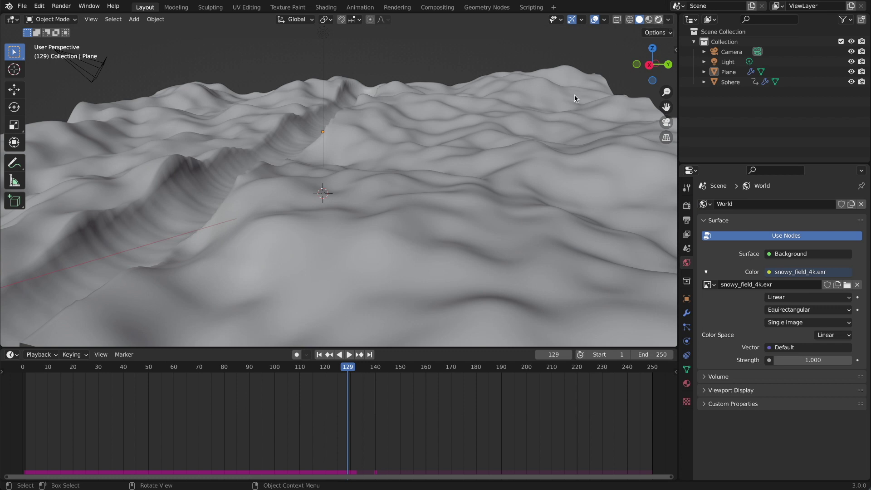
{"action": "key", "text": "z"}
Step: Move the light up along the Z axis
{"action": "middle_click_drag", "start_coordinate": [420, 161], "coordinate": [220, 96]}
{"action": "left_click", "coordinate": [219, 93]}
{"action": "key", "text": "g"}
{"action": "key", "text": "z"}
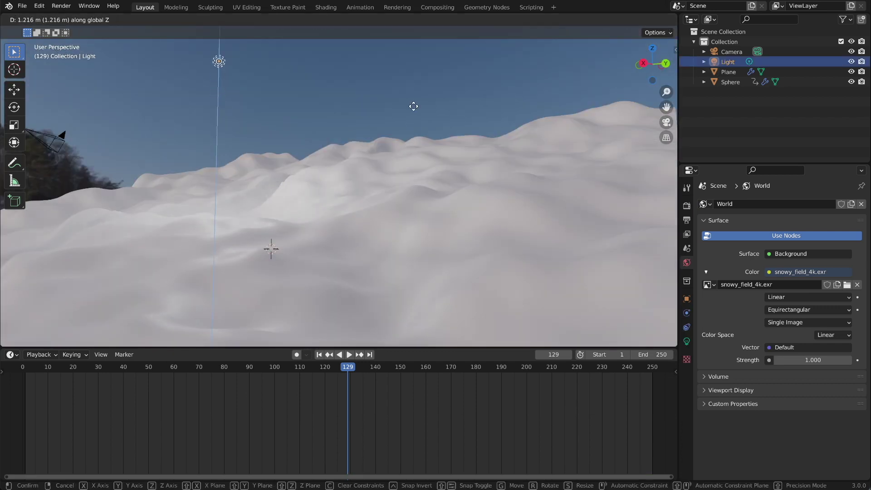
Step: Give the terrain plane a new Principled BSDF material
{"action": "left_click", "coordinate": [408, 268]}
{"action": "left_click", "coordinate": [408, 267]}
{"action": "left_click", "coordinate": [686, 383]}
{"action": "left_click", "coordinate": [792, 247]}
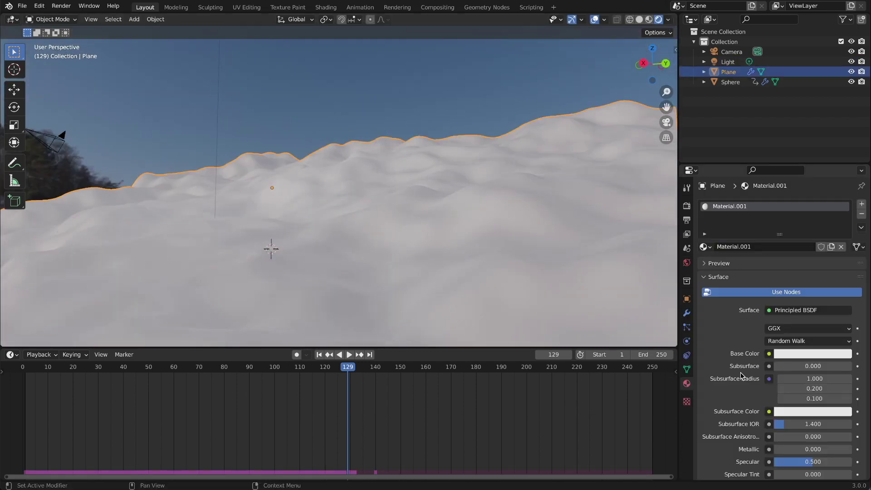
{"action": "scroll", "coordinate": [733, 373], "scroll_direction": "down", "scroll_amount": 8}
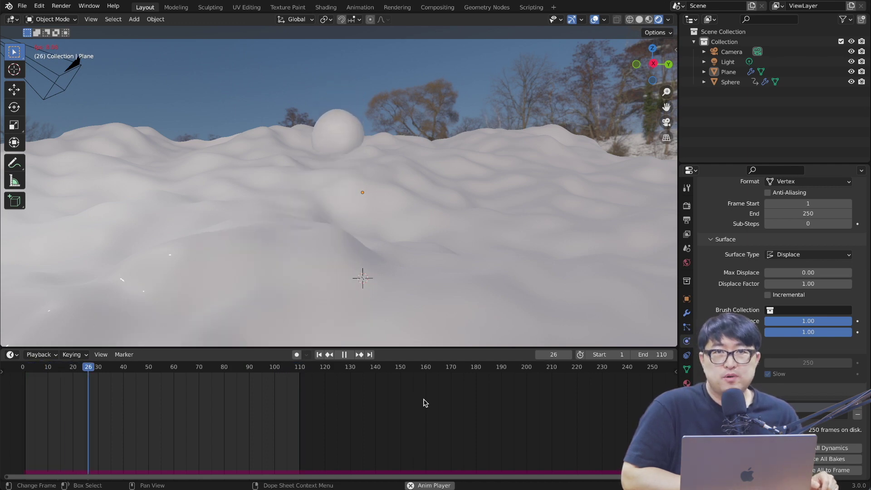
{"action": "key", "text": "shift+Left"}
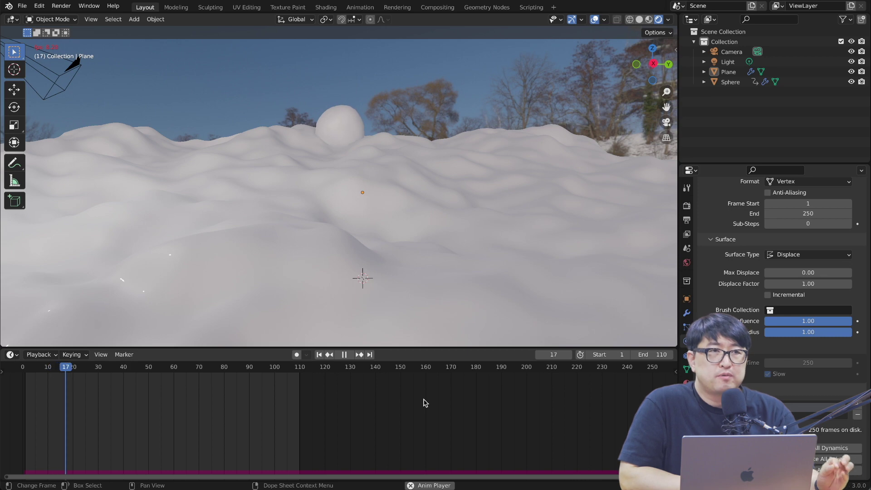